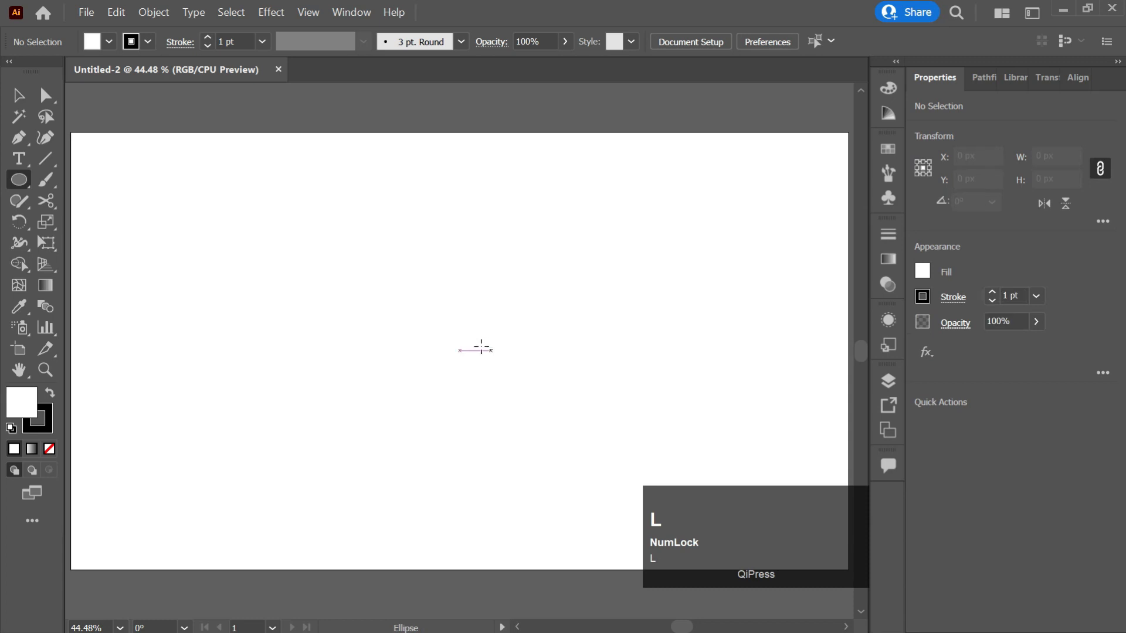
# - Draw a circle about 543 px wide near the artboard's centre, with a vertical and a horizontal line crossing at its centre
pyautogui.moveTo(460, 347); pyautogui.dragTo(613, 407)
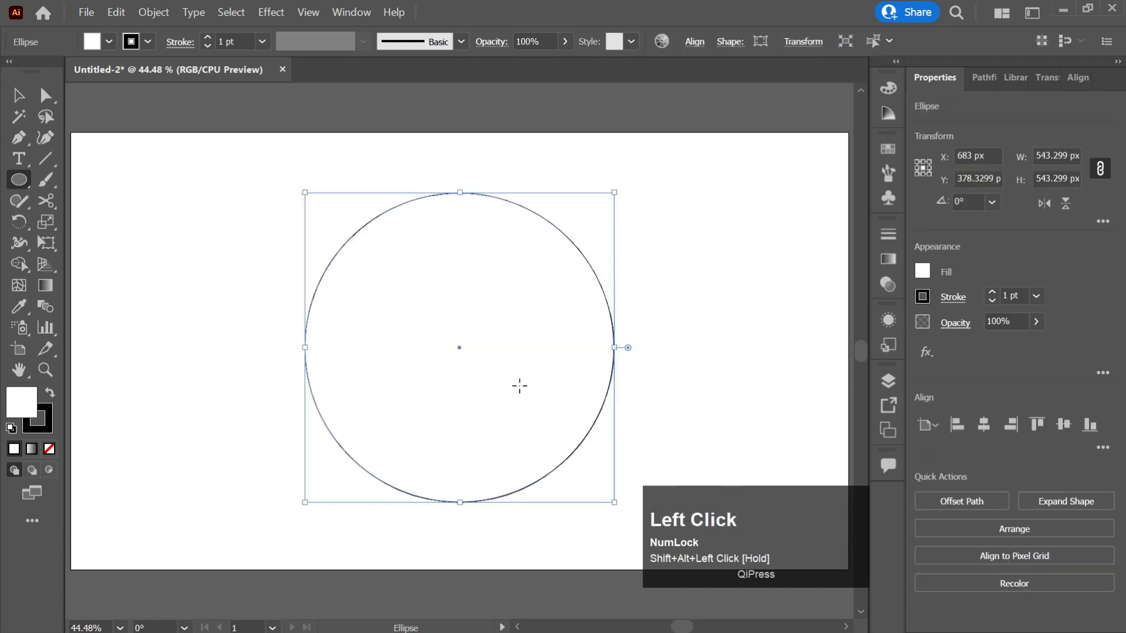
pyautogui.press('\\')
pyautogui.moveTo(459, 282); pyautogui.dragTo(460, 405)
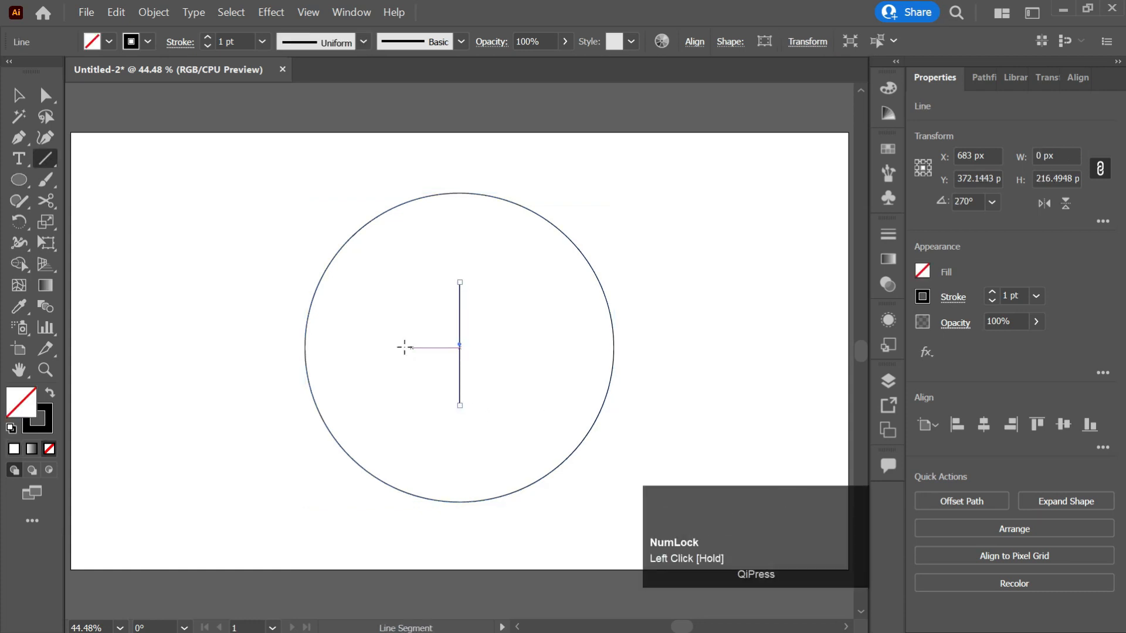
pyautogui.moveTo(380, 345); pyautogui.dragTo(549, 344)
# - Align the circle and the two crossing lines to each other by their horizontal and vertical centres
pyautogui.press('v')
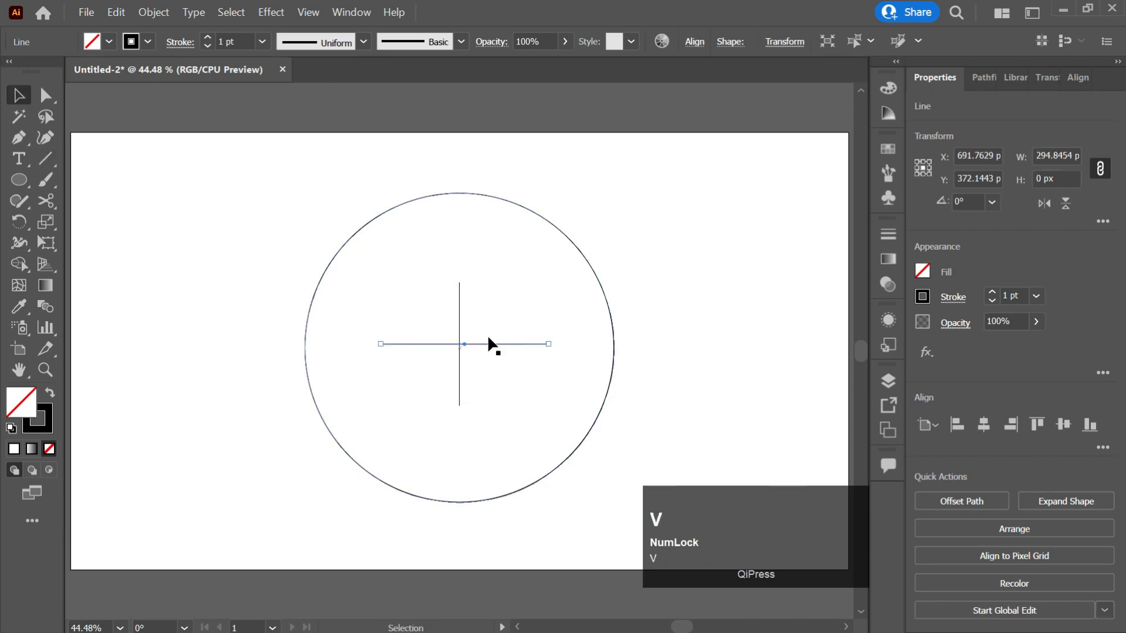
pyautogui.moveTo(643, 222); pyautogui.dragTo(414, 437)
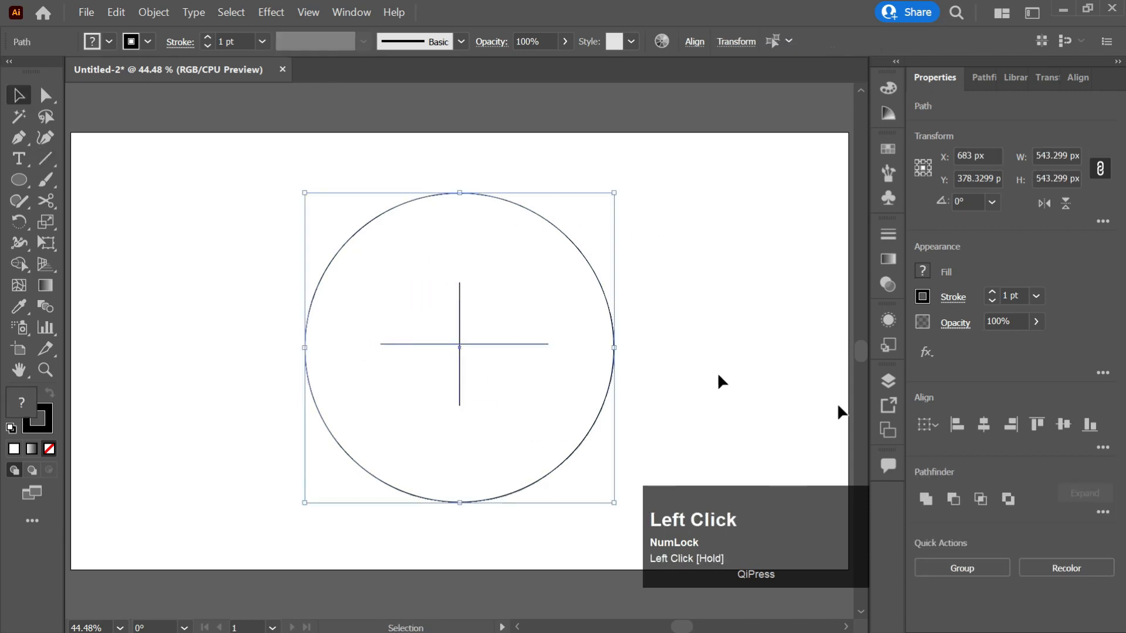
pyautogui.click(976, 426)
pyautogui.click(1063, 426)
pyautogui.click(733, 312)
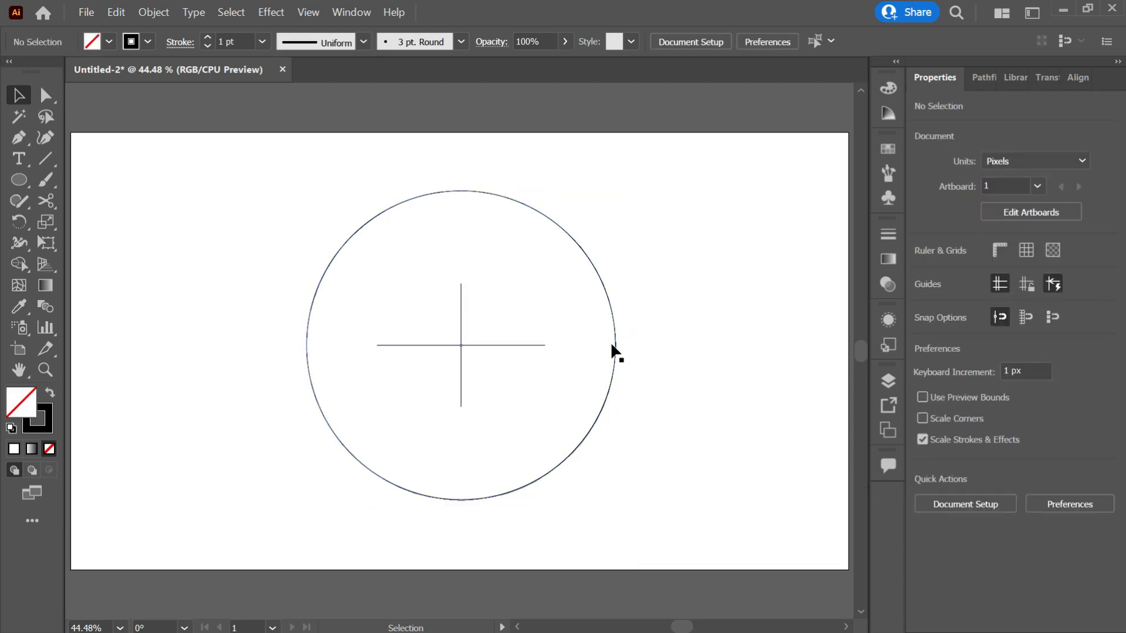
# - Draw a vertical line about 362 px long upward from the circle's rightmost point
pyautogui.press('\\')
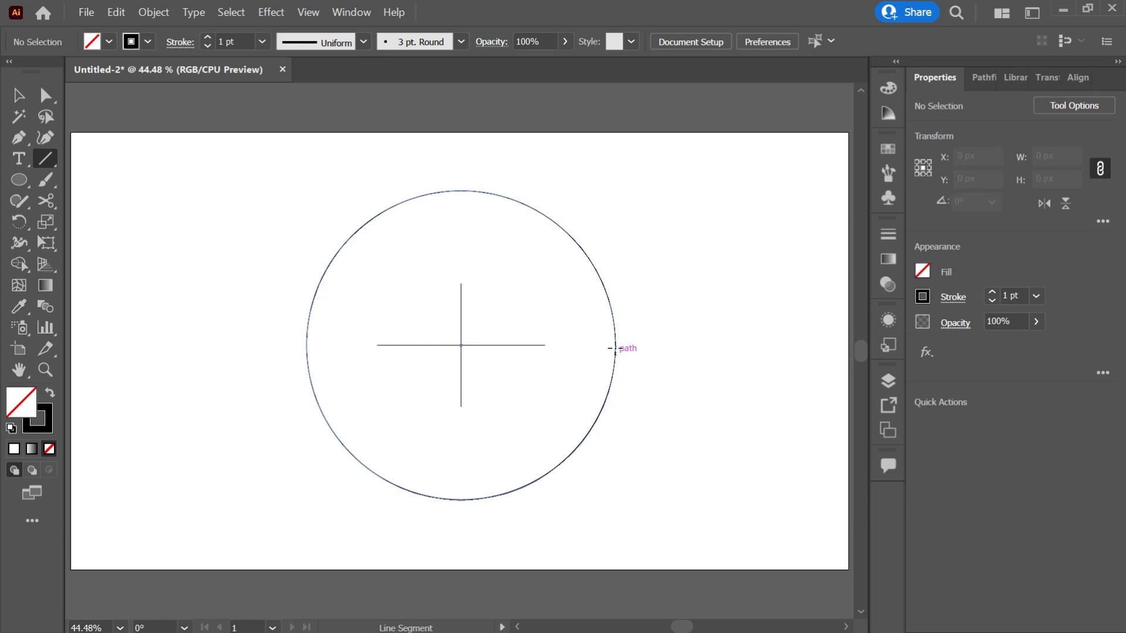
pyautogui.moveTo(614, 344); pyautogui.dragTo(615, 139)
pyautogui.press('v')
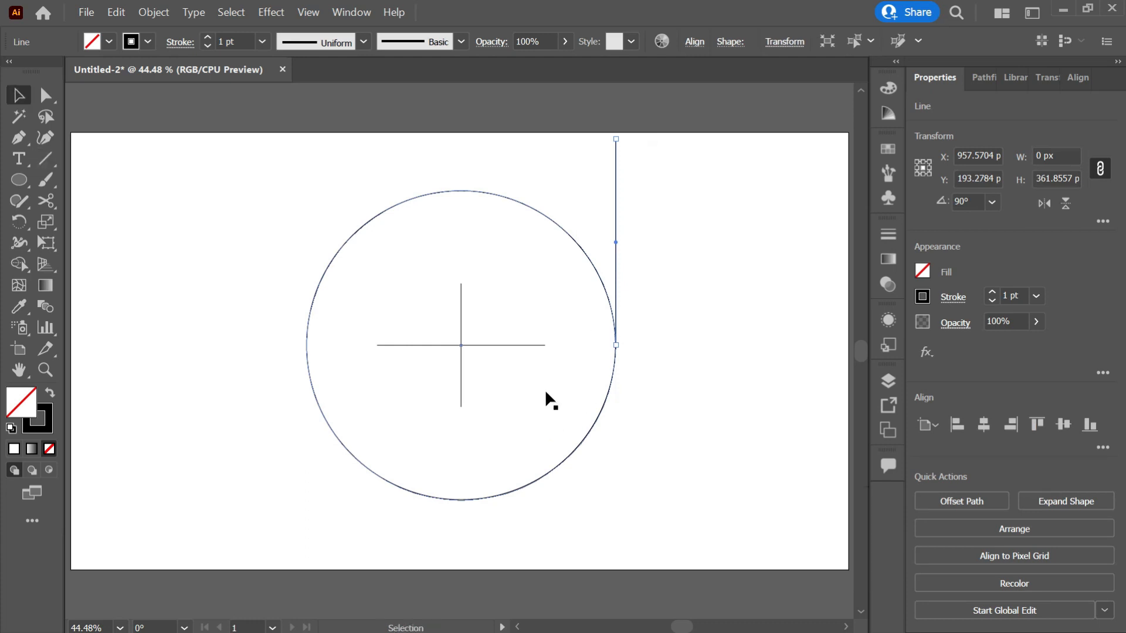
# - Make a copy of the tangent line rotated 6° around the intersection of the crossing lines
pyautogui.press('r')
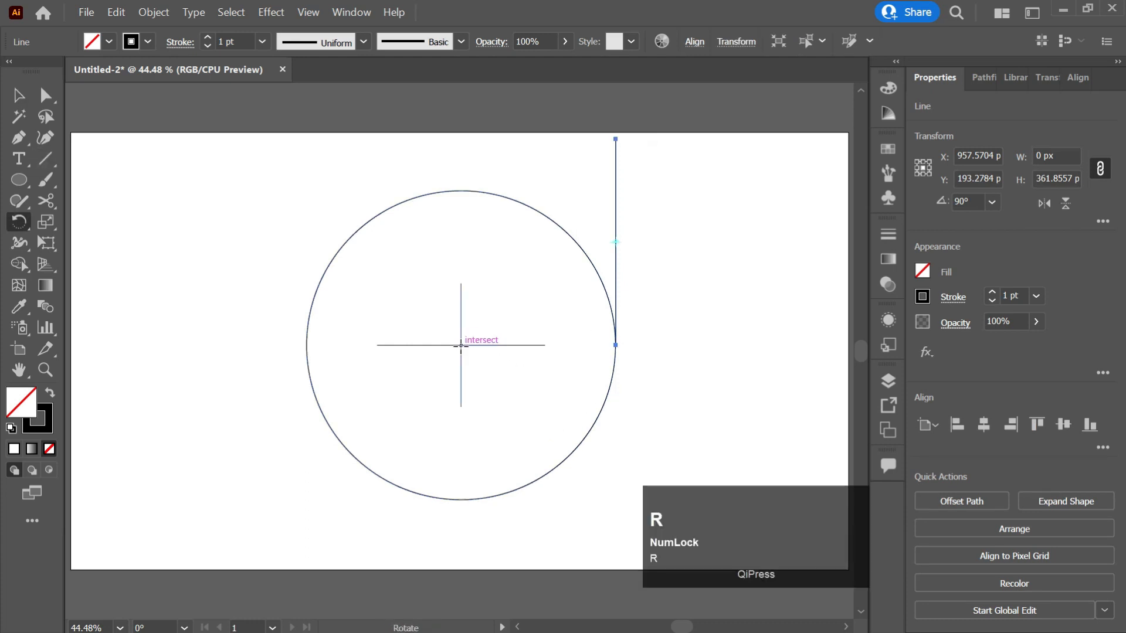
pyautogui.press('alt')
pyautogui.keyDown('alt'); pyautogui.click(461, 346); pyautogui.keyUp('alt')
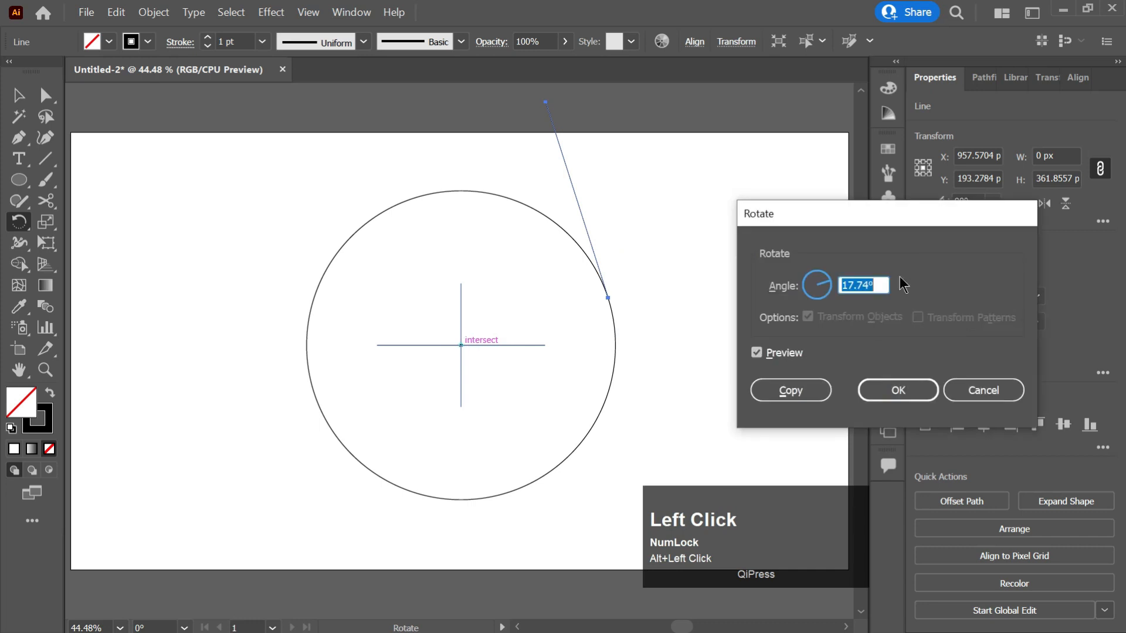
pyautogui.write('6')
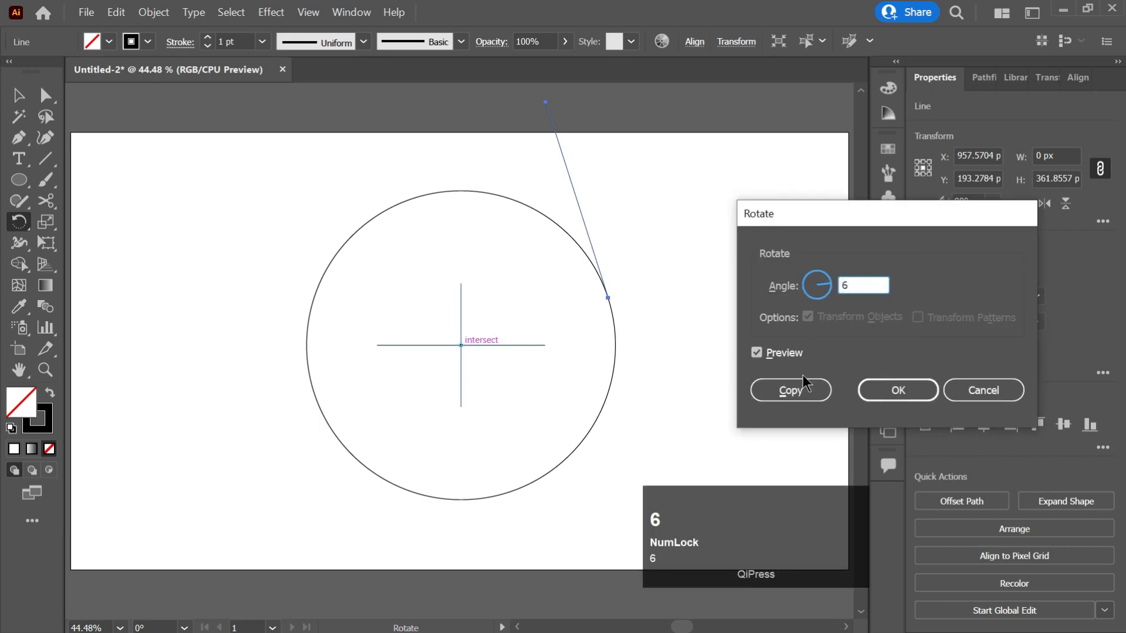
pyautogui.click(793, 392)
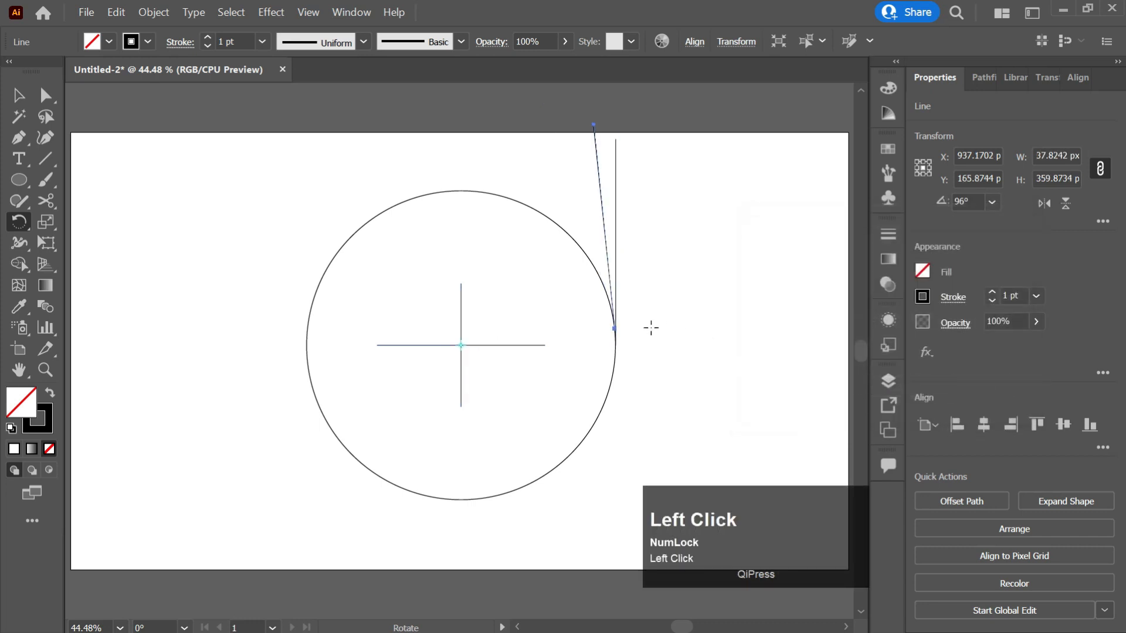
# - Duplicate the circle in place and enlarge the copy from its centre to about 816 px wide
pyautogui.press('v')
pyautogui.click(614, 382)
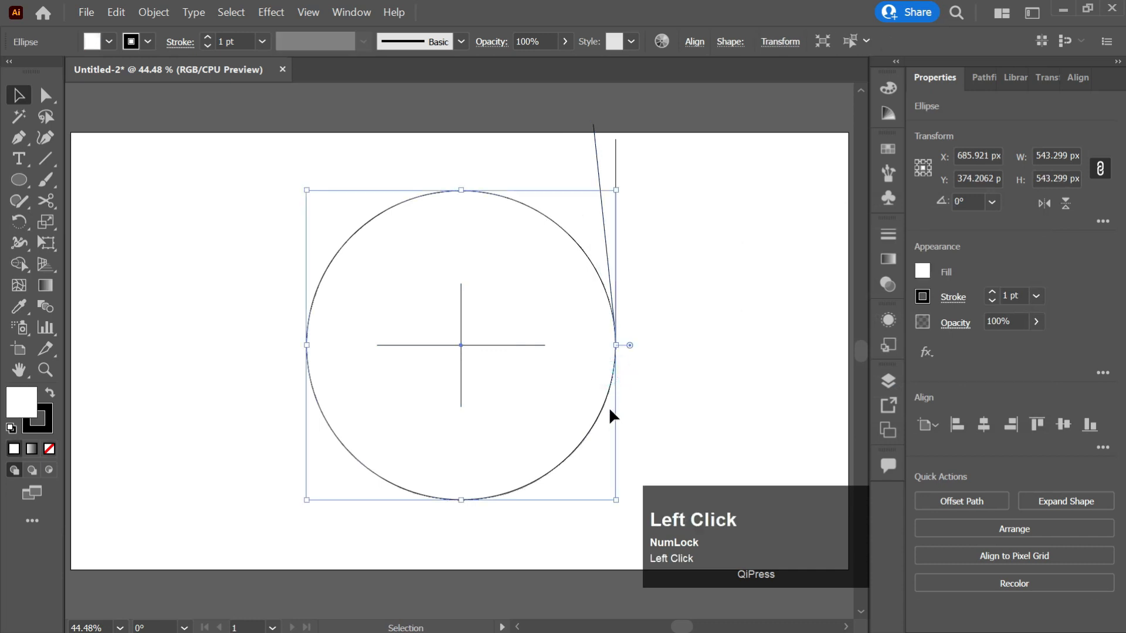
pyautogui.press('ctrl')
pyautogui.hotkey('ctrl', 'c')
pyautogui.hotkey('ctrl', 'f')
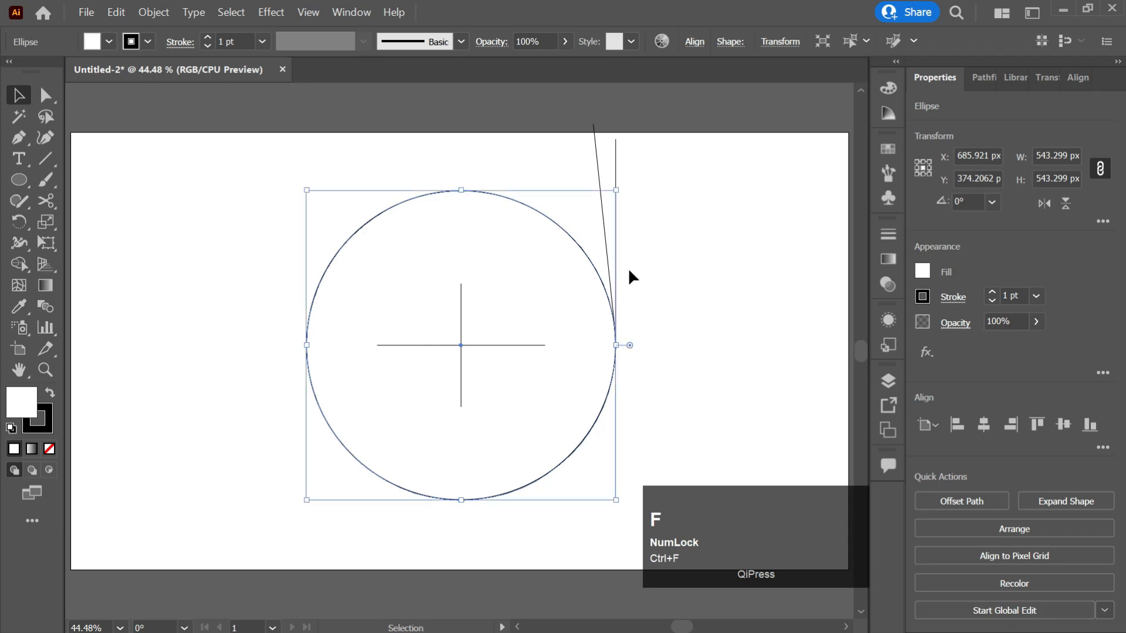
pyautogui.moveTo(617, 191); pyautogui.dragTo(814, 112)
# - Turn the narrow region between the two tangent lines and the outer circle into a blade shape with Shape Builder
pyautogui.moveTo(719, 184); pyautogui.dragTo(404, 440)
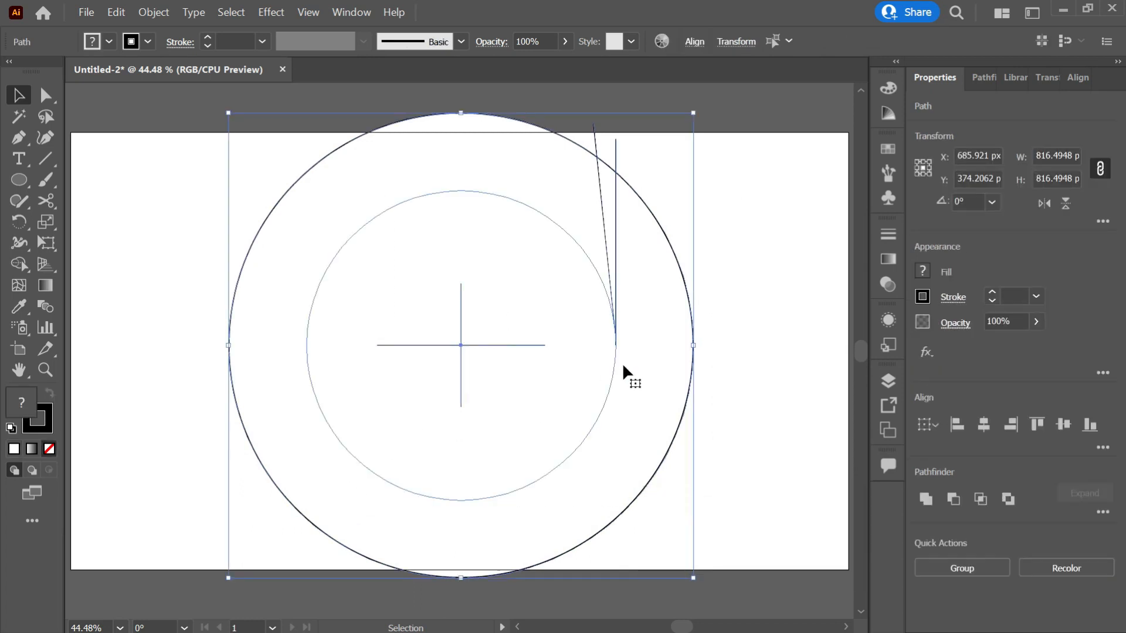
pyautogui.hotkey('shift', 'm')
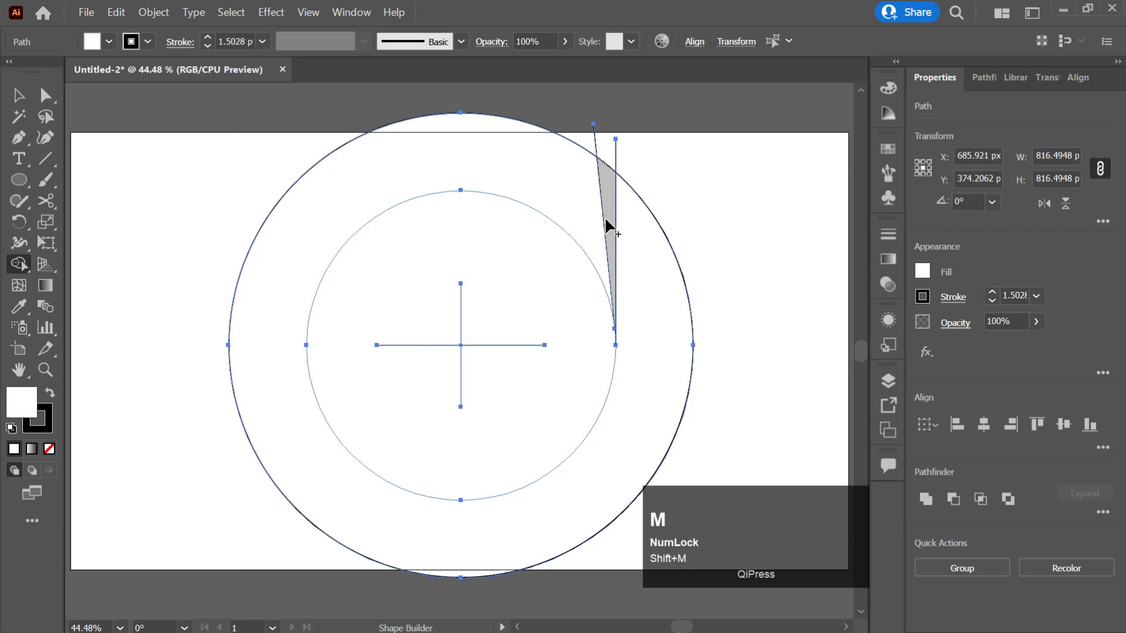
pyautogui.click(610, 214)
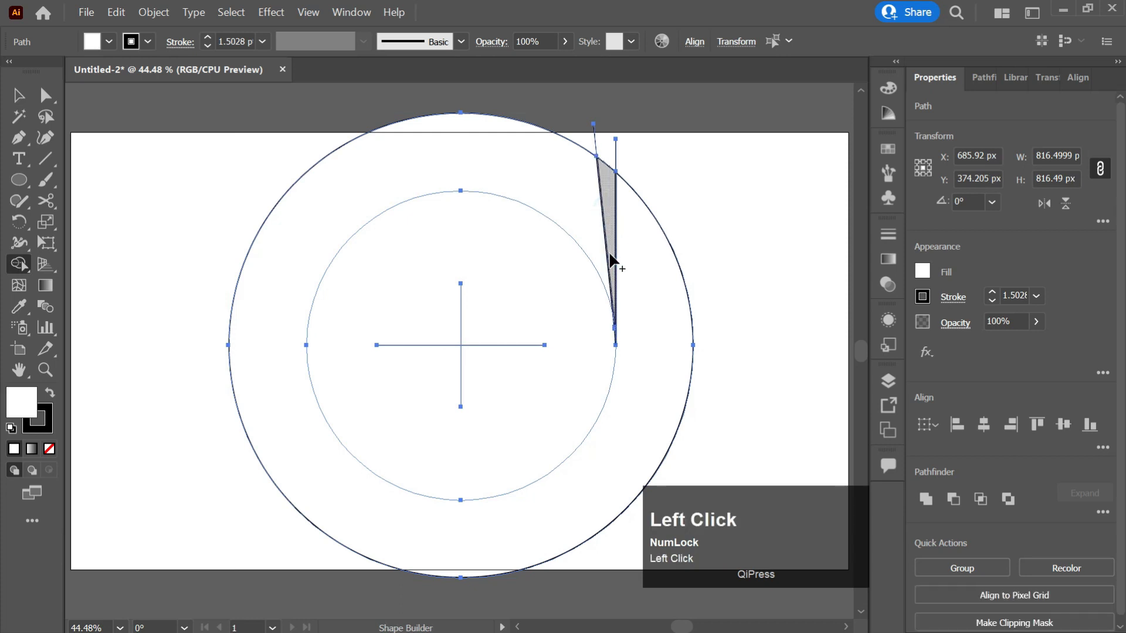
# - Delete the outer circle and the leftover line ends sticking out above the blade
pyautogui.press('v')
pyautogui.click(711, 259)
pyautogui.click(669, 362)
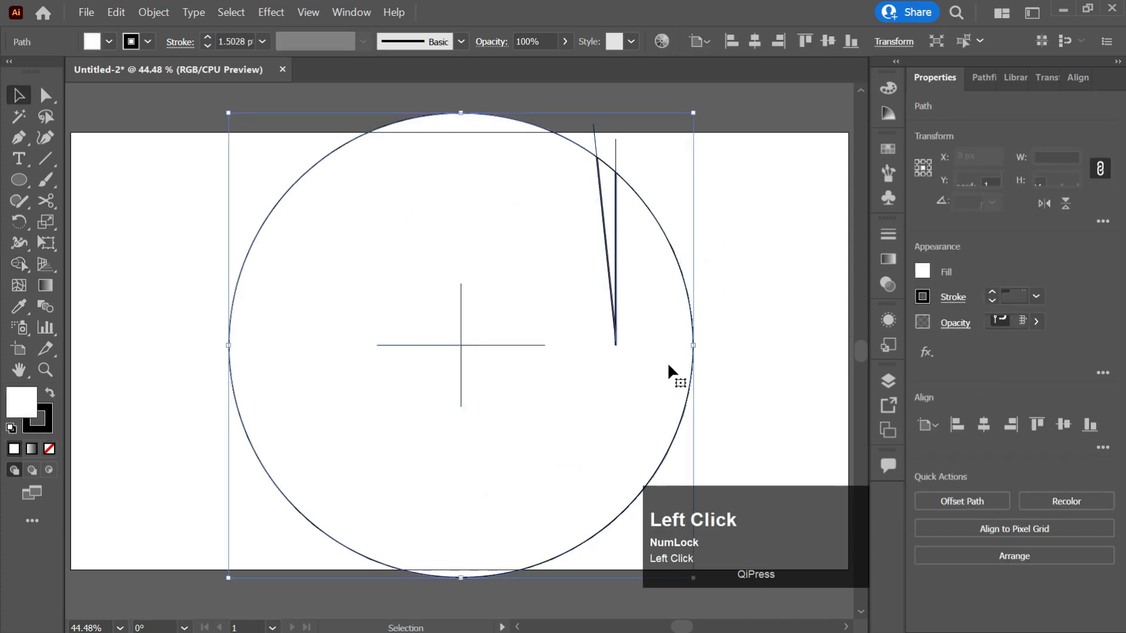
pyautogui.press('Delete')
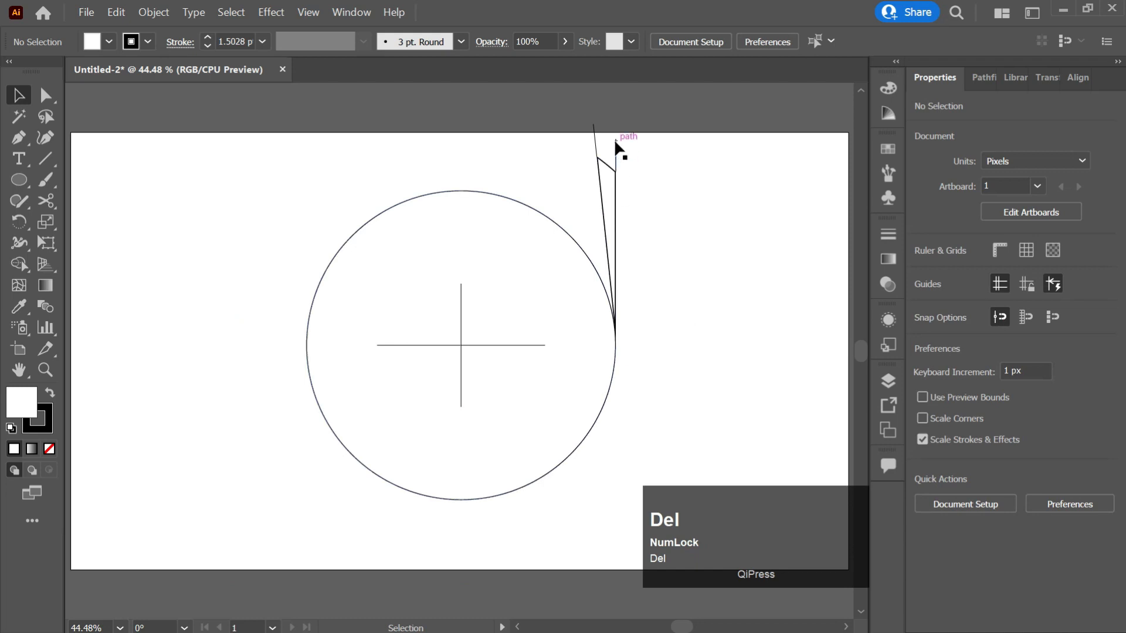
pyautogui.click(615, 154)
pyautogui.press('Delete')
pyautogui.moveTo(580, 123); pyautogui.dragTo(612, 138)
pyautogui.press('Delete')
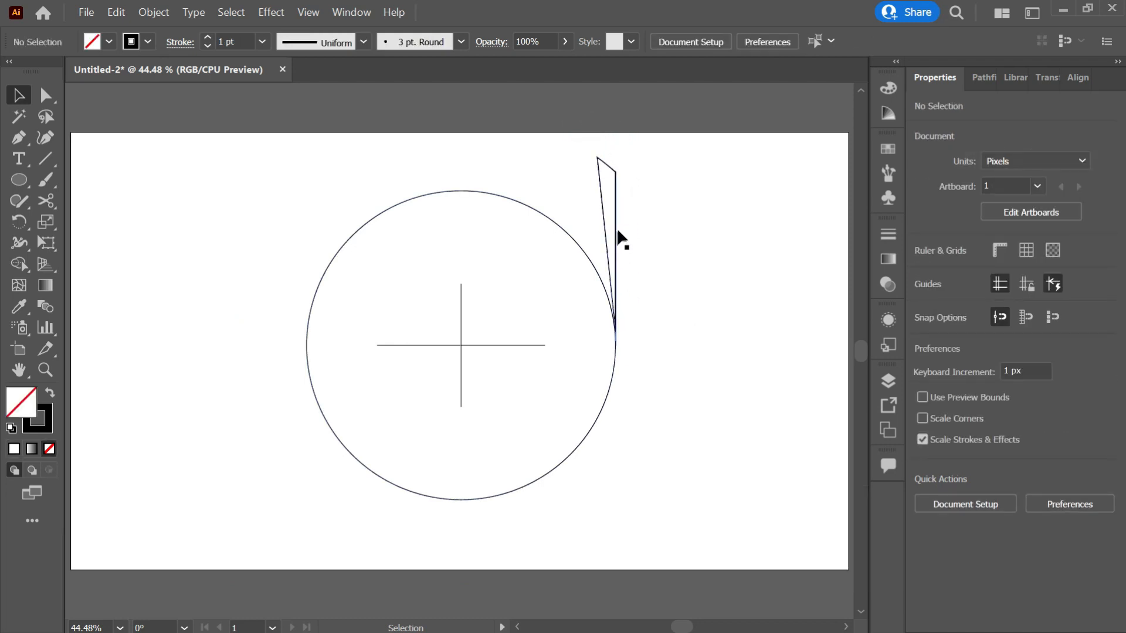
# - Make a copy of the blade rotated about 25.4° counterclockwise around the centre of the crossing lines
pyautogui.click(608, 161)
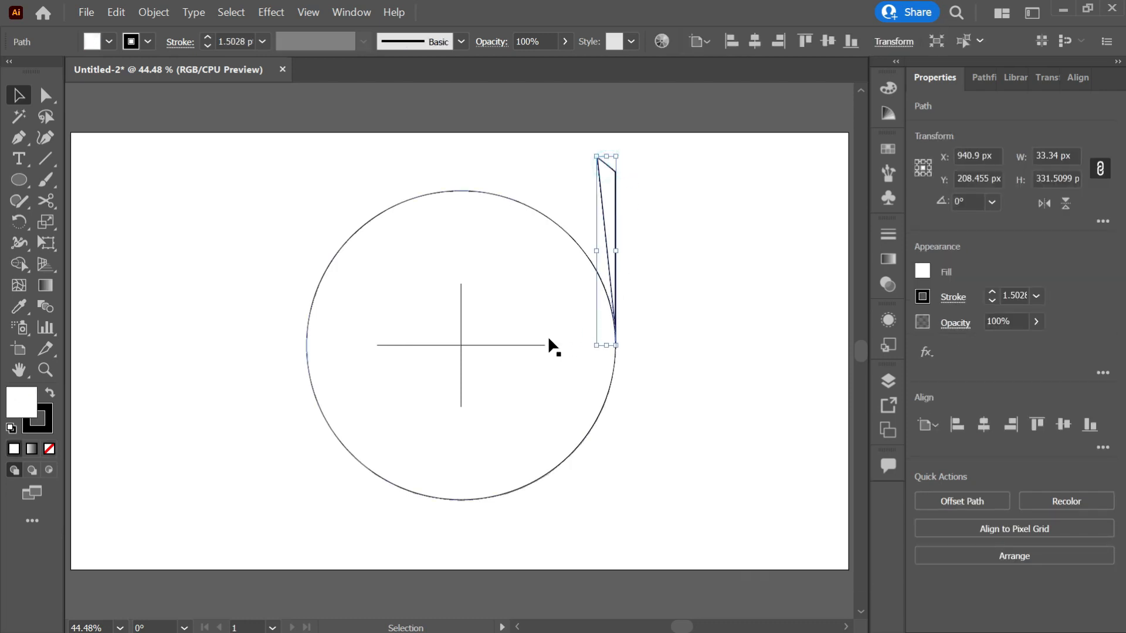
pyautogui.press('r')
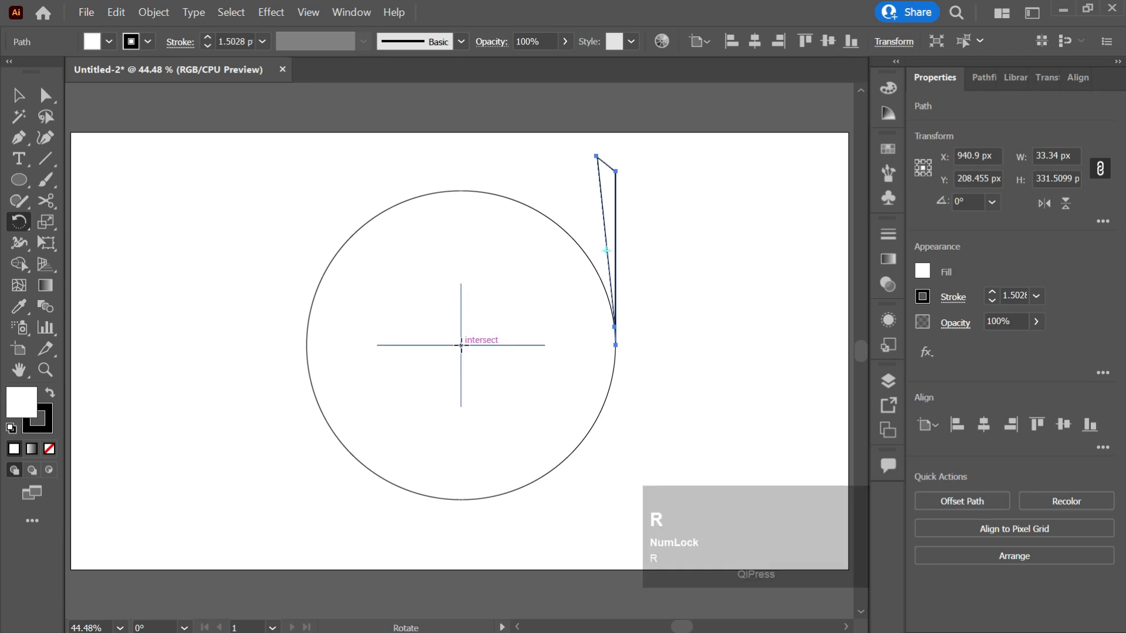
pyautogui.click(461, 345)
pyautogui.moveTo(604, 223); pyautogui.dragTo(539, 180)
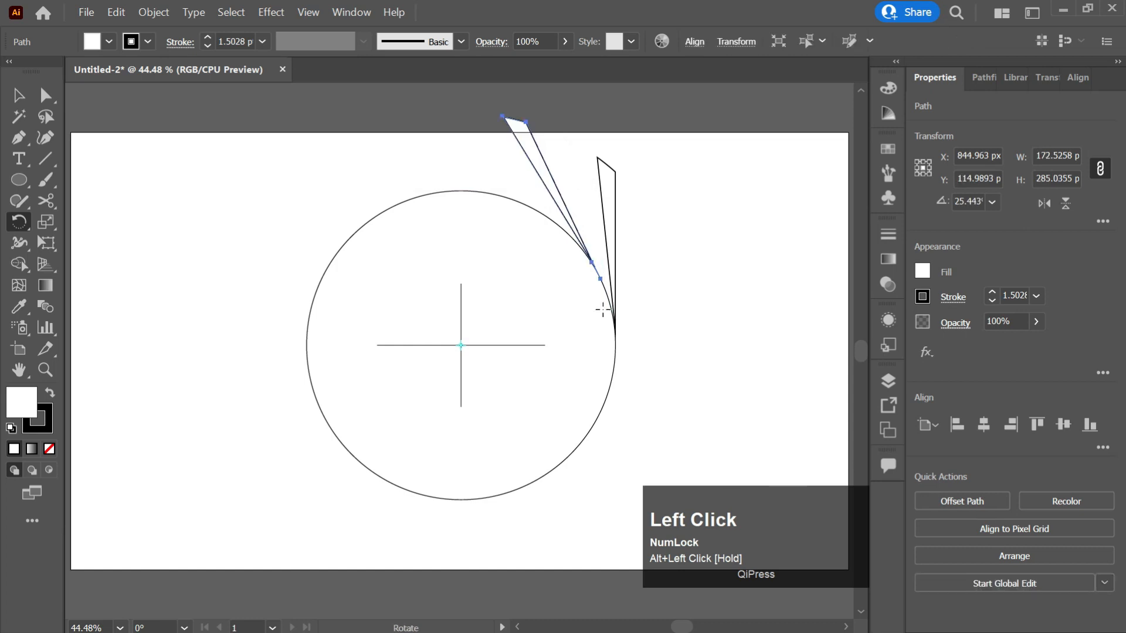
# - Repeat the rotated copy twelve more times to complete the ring of blades around the circle
pyautogui.hotkey('ctrl', 'd')
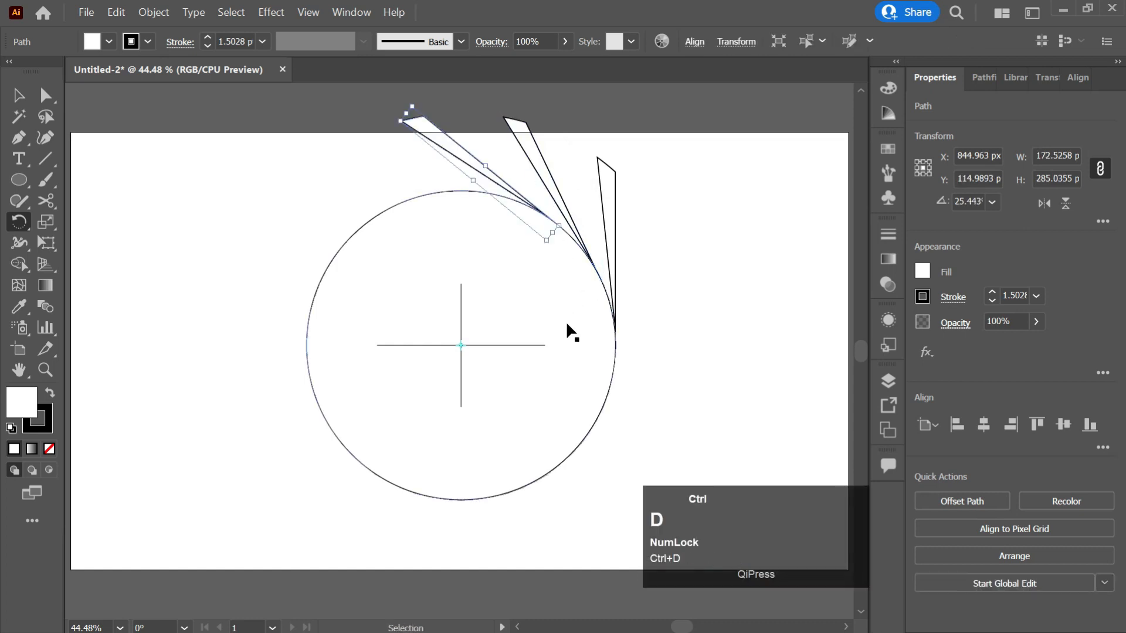
pyautogui.hotkey('ctrl', 'd')
pyautogui.hotkey('ctrl', 'd')
pyautogui.hotkey('ctrl', 'd')
pyautogui.hotkey('ctrl', 'd')
pyautogui.hotkey('ctrl', 'd')
pyautogui.hotkey('ctrl', 'd')
pyautogui.hotkey('ctrl', 'd')
pyautogui.hotkey('ctrl', 'd')
pyautogui.hotkey('ctrl', 'd')
pyautogui.hotkey('ctrl', 'd')
pyautogui.hotkey('ctrl', 'd')
# - Delete the construction circle and the two crossing lines inside the ring of blades
pyautogui.press('v')
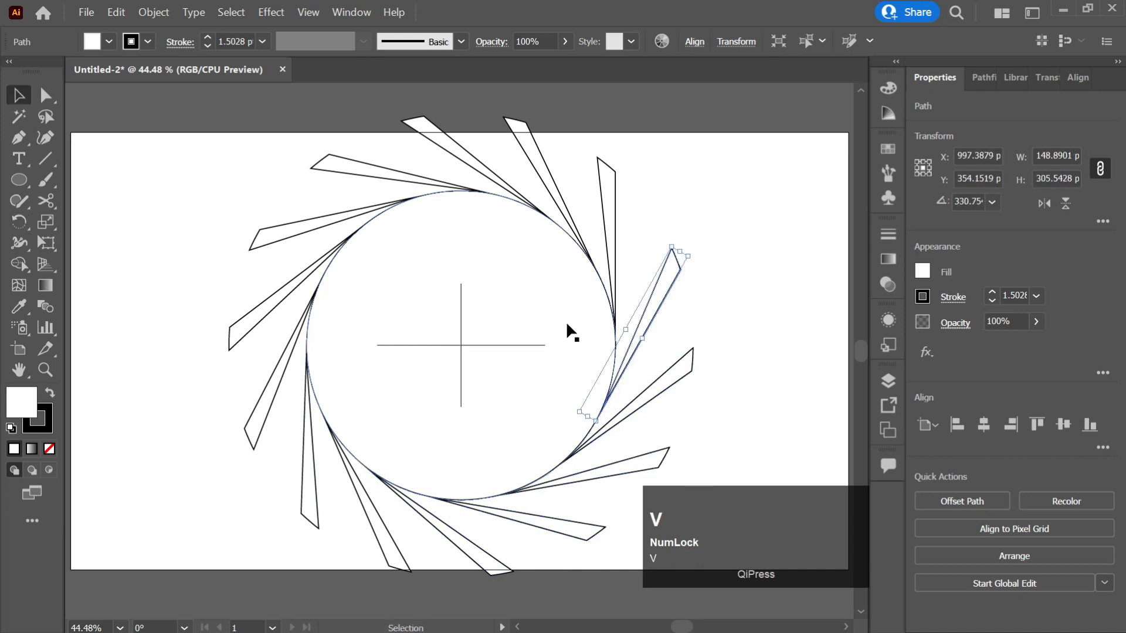
pyautogui.click(616, 352)
pyautogui.press('Delete')
pyautogui.moveTo(493, 296); pyautogui.dragTo(449, 409)
pyautogui.press('Delete')
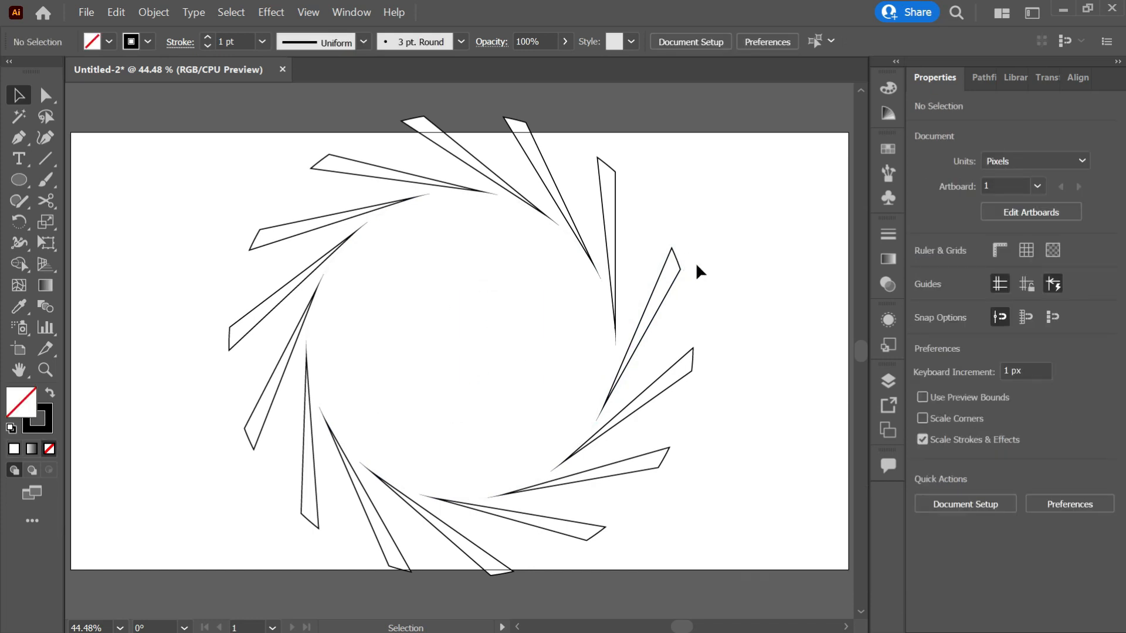
# - Group all the blades and fit the group centred within the artboard at about 756 px wide
pyautogui.hotkey('ctrl', 'a')
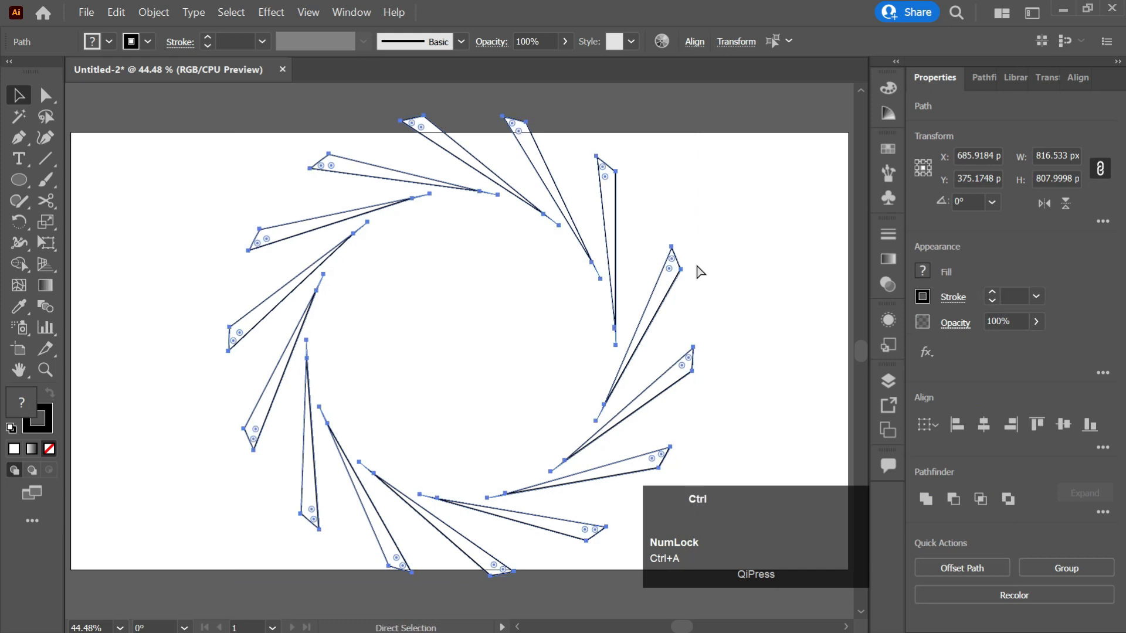
pyautogui.hotkey('ctrl', 'g')
pyautogui.click(983, 425)
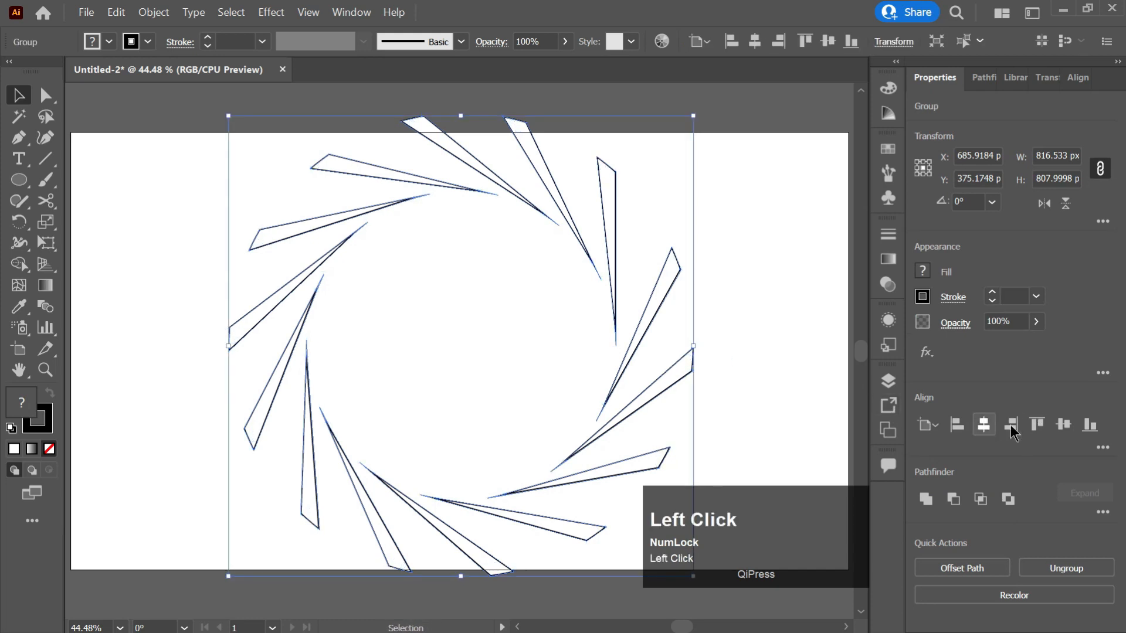
pyautogui.click(1063, 425)
pyautogui.moveTo(692, 351); pyautogui.dragTo(674, 350)
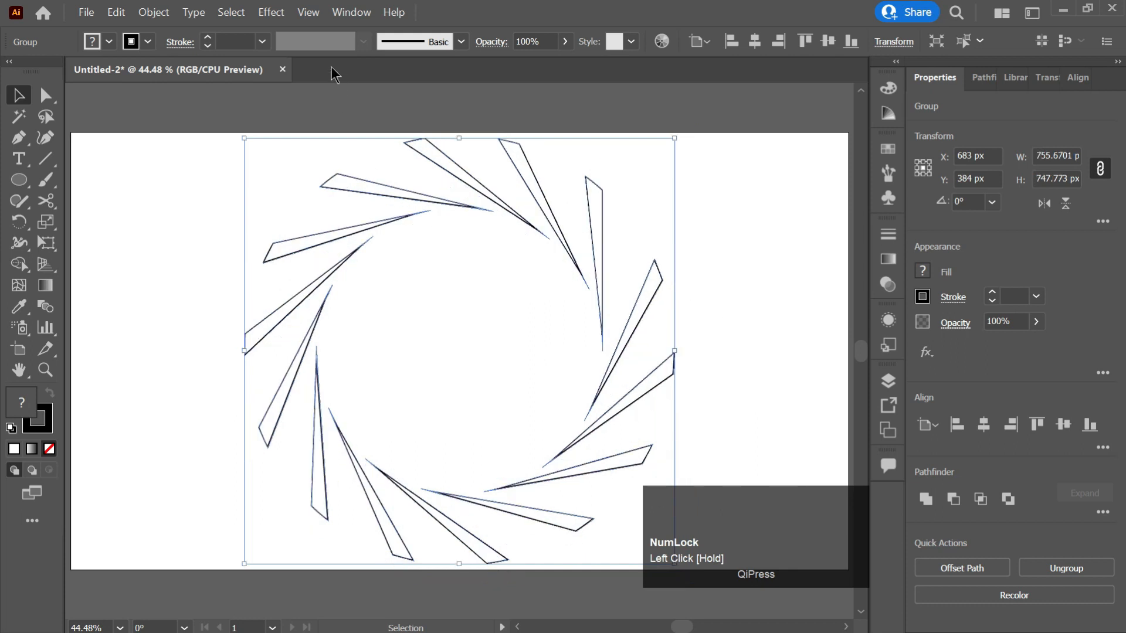
# - Start a Distort & Transform Transform effect on the blade group and set its horizontal scale to 66%
pyautogui.click(276, 17)
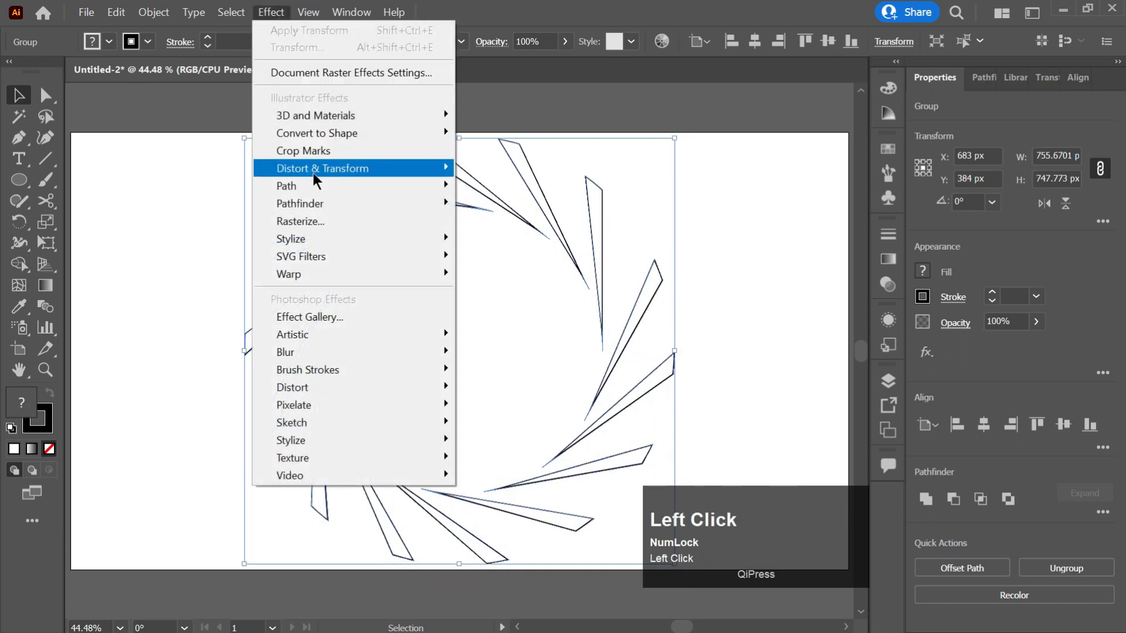
pyautogui.moveTo(312, 170)
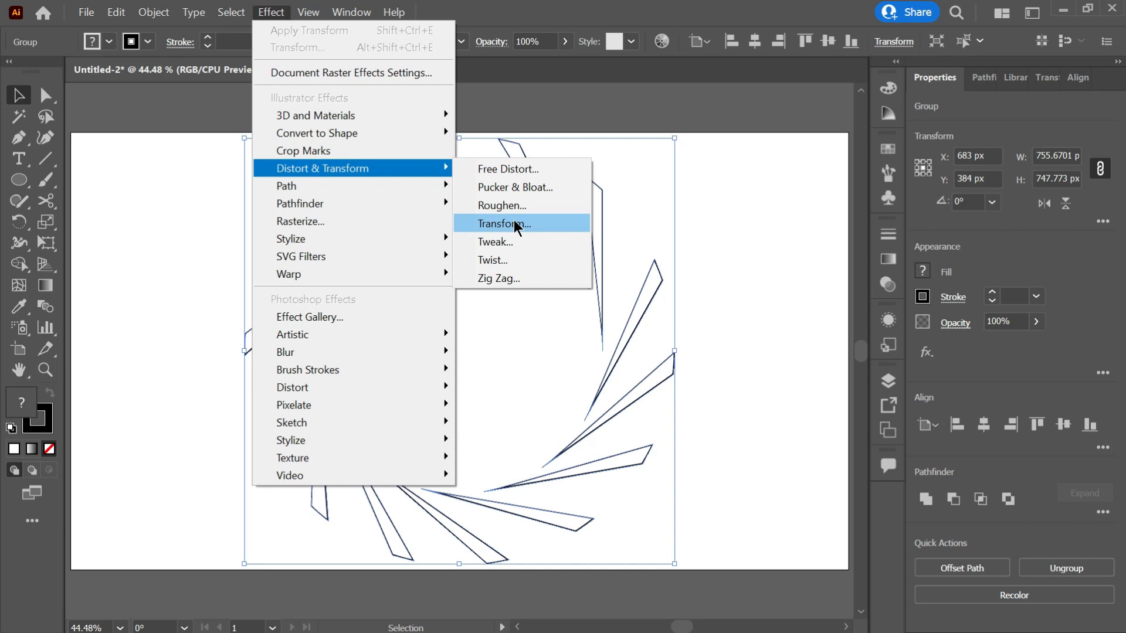
pyautogui.click(514, 225)
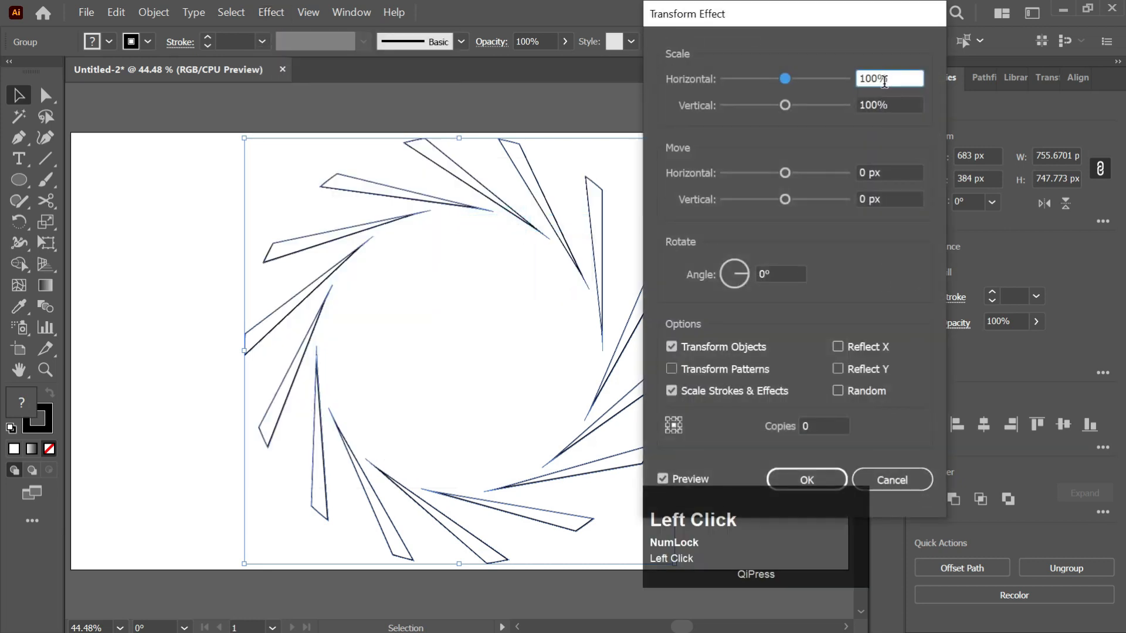
pyautogui.scroll(-7, 885, 81)
pyautogui.scroll(-20, 885, 80)
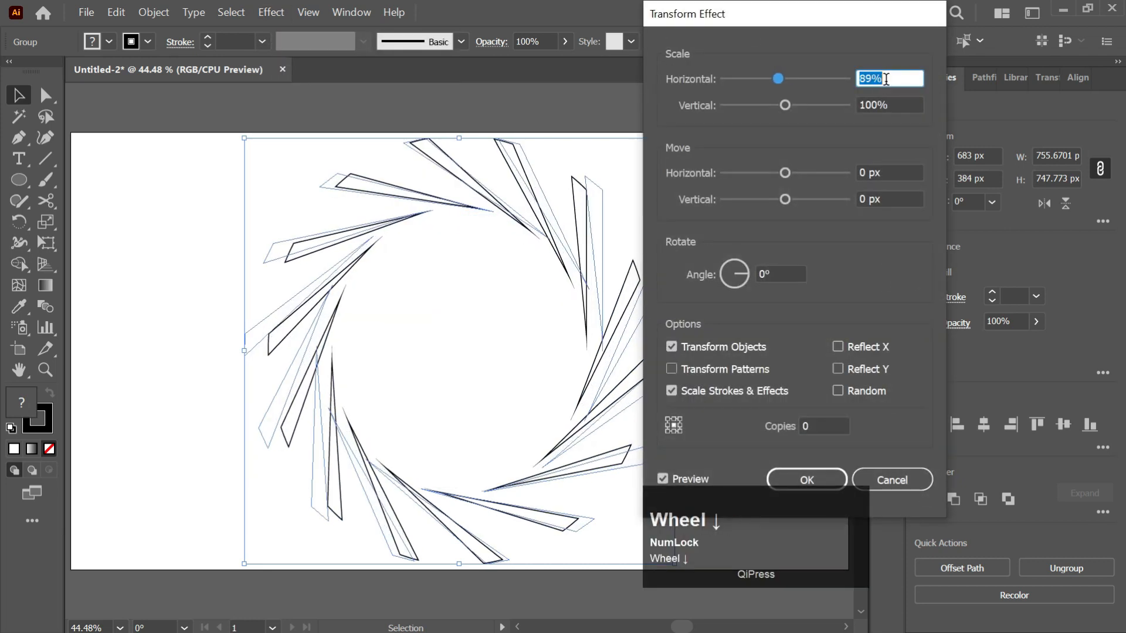
pyautogui.scroll(-4, 885, 79)
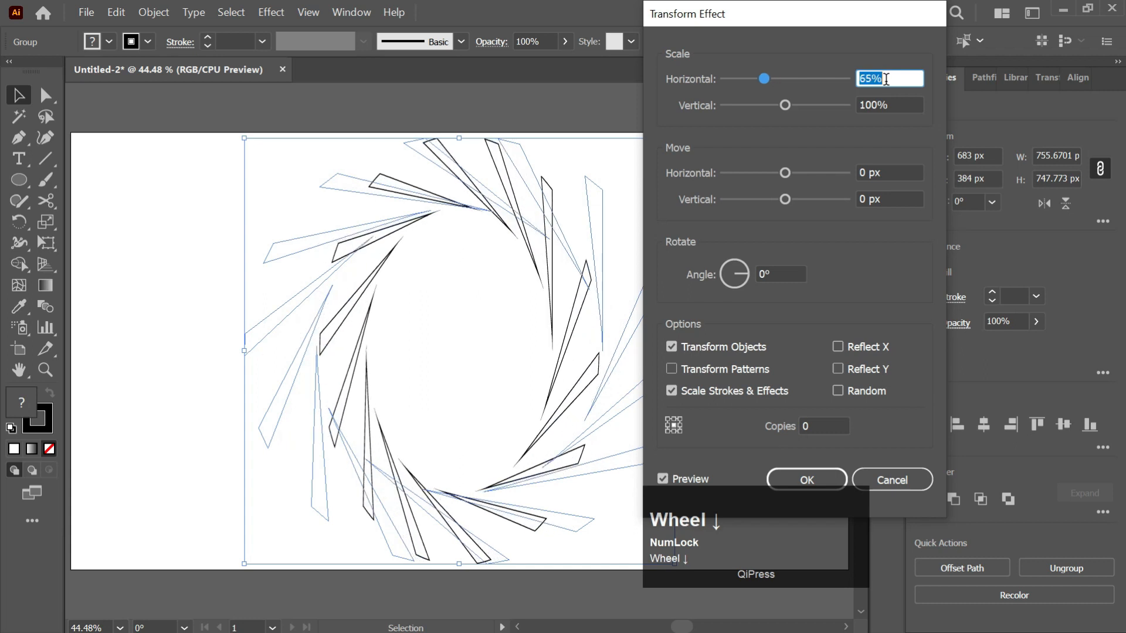
pyautogui.scroll(1, 886, 79)
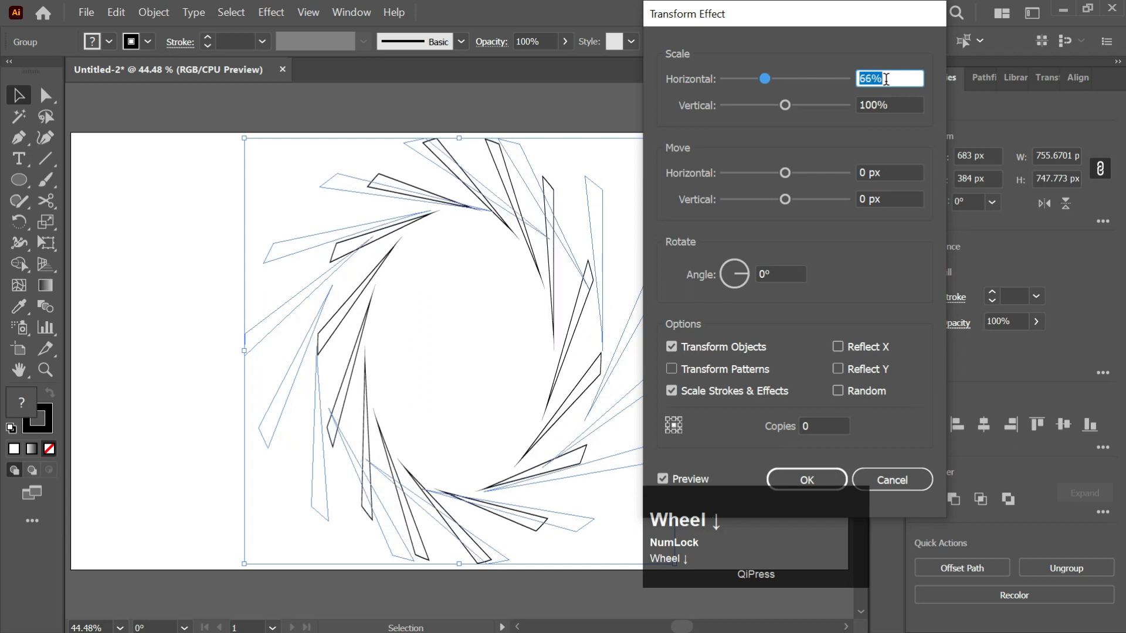
# - Set the Transform effect's vertical scale to 66%
pyautogui.click(889, 105)
pyautogui.scroll(-13, 888, 106)
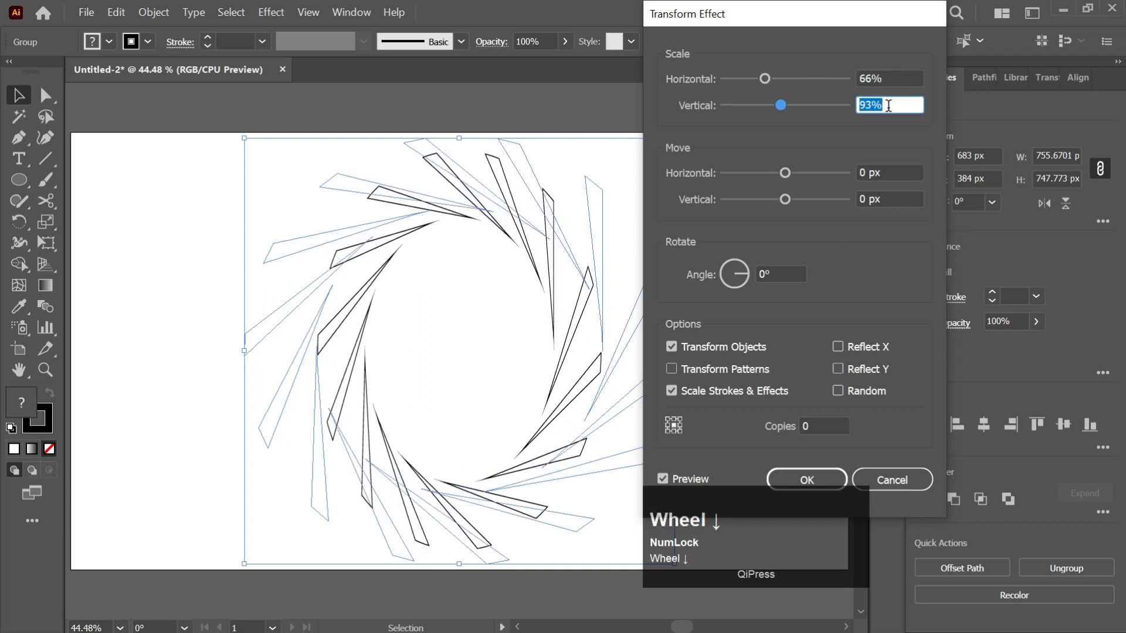
pyautogui.scroll(-17, 888, 105)
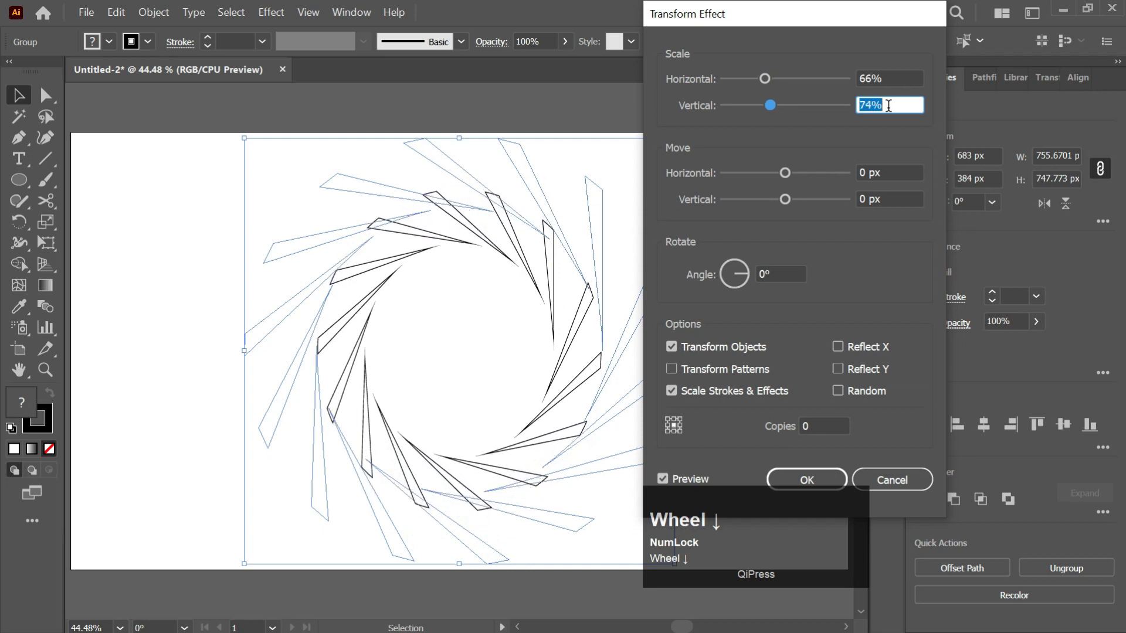
pyautogui.scroll(-4, 888, 106)
pyautogui.scroll(1, 888, 106)
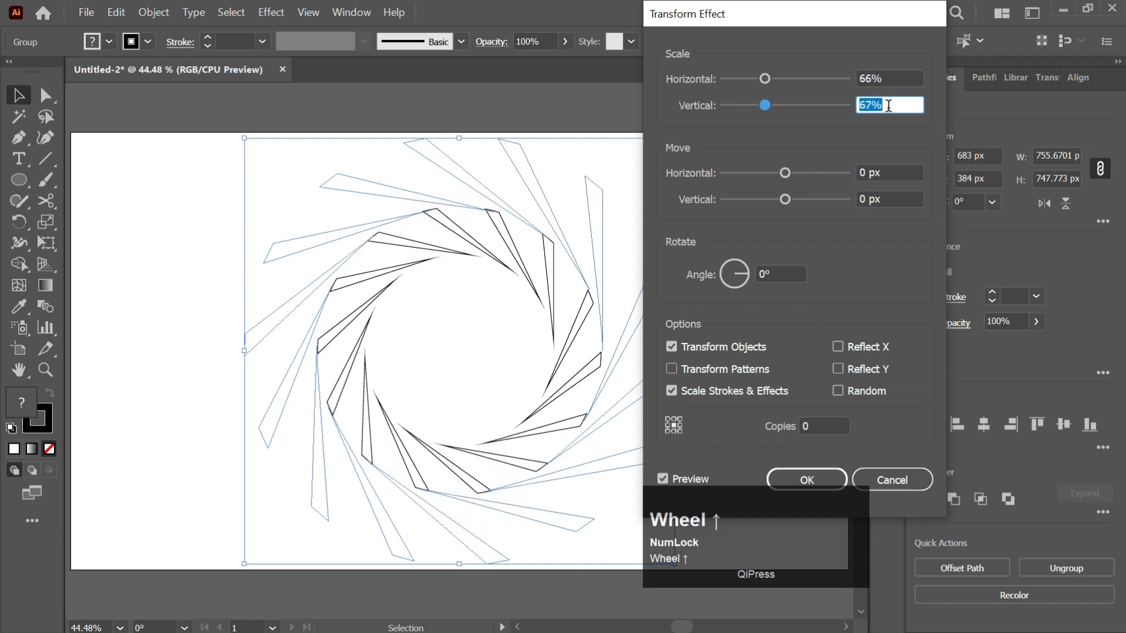
pyautogui.scroll(-1, 889, 105)
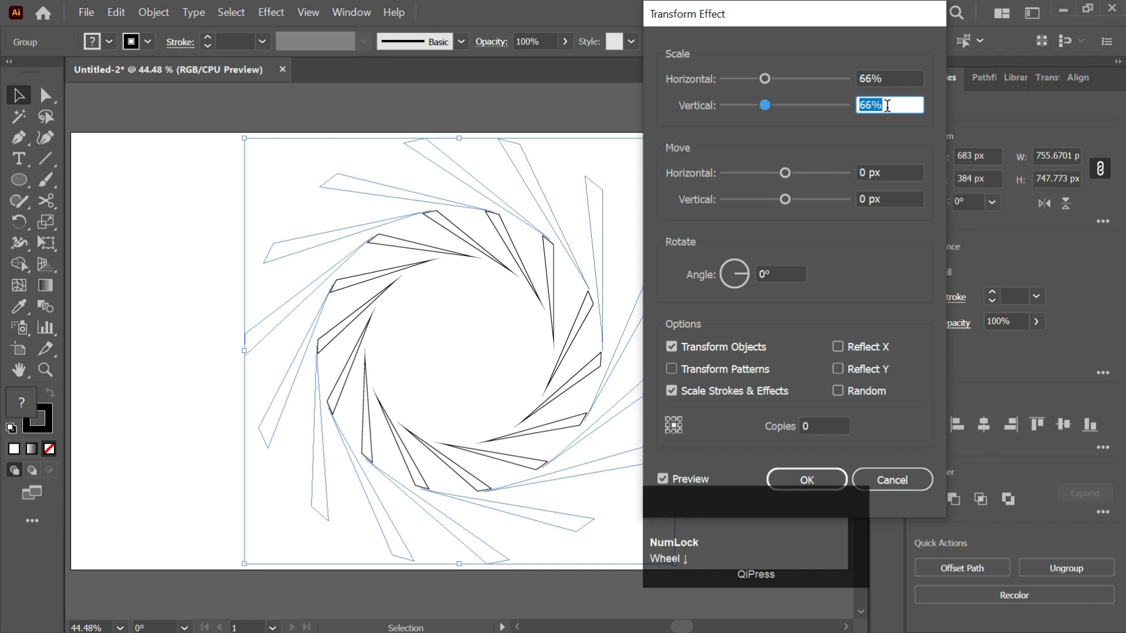
# - Set the Transform effect's rotation angle to -20°
pyautogui.click(782, 273)
pyautogui.scroll(-10, 780, 274)
pyautogui.scroll(2, 779, 274)
pyautogui.scroll(-6, 779, 274)
pyautogui.scroll(-3, 779, 274)
pyautogui.scroll(2, 779, 274)
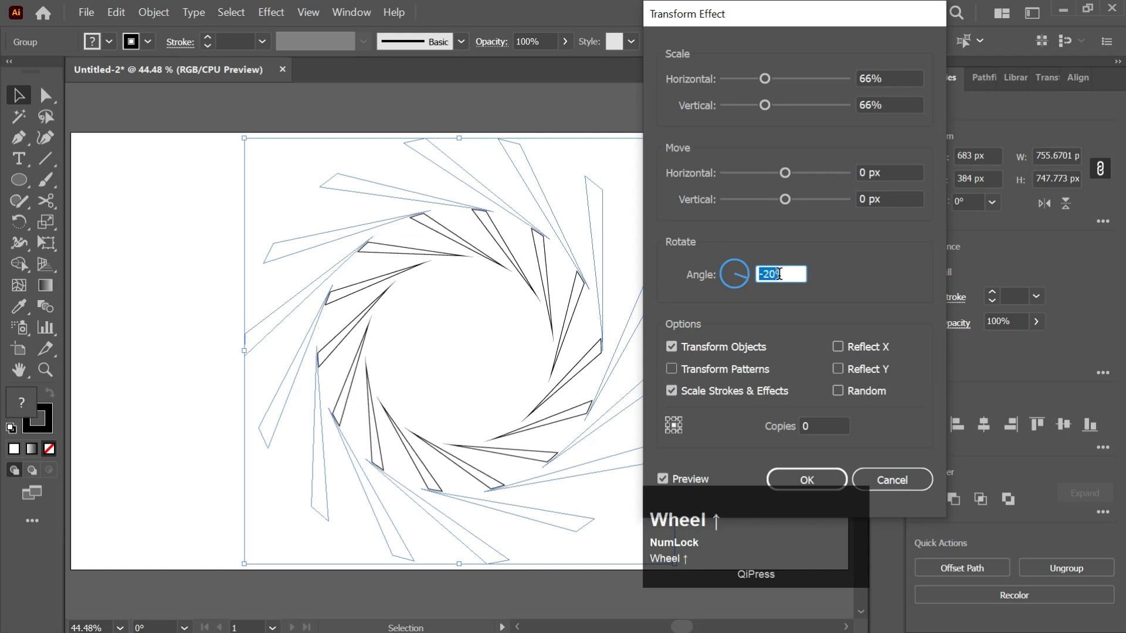
# - Set the Transform effect to produce 5 copies and apply it to the blade group
pyautogui.click(822, 423)
pyautogui.scroll(5, 822, 423)
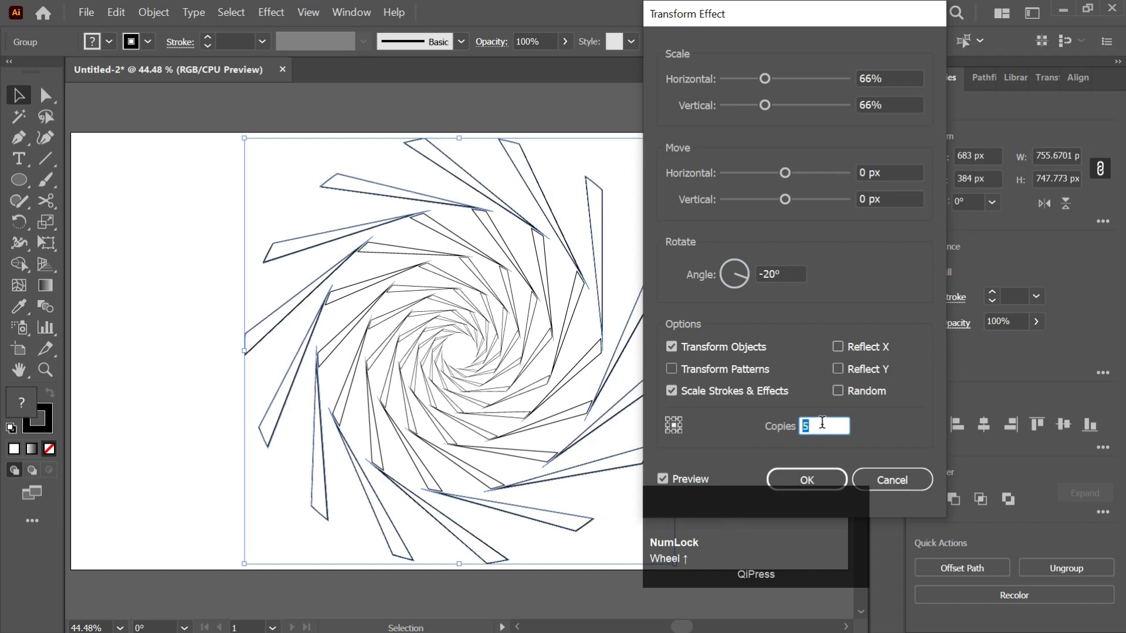
pyautogui.click(796, 478)
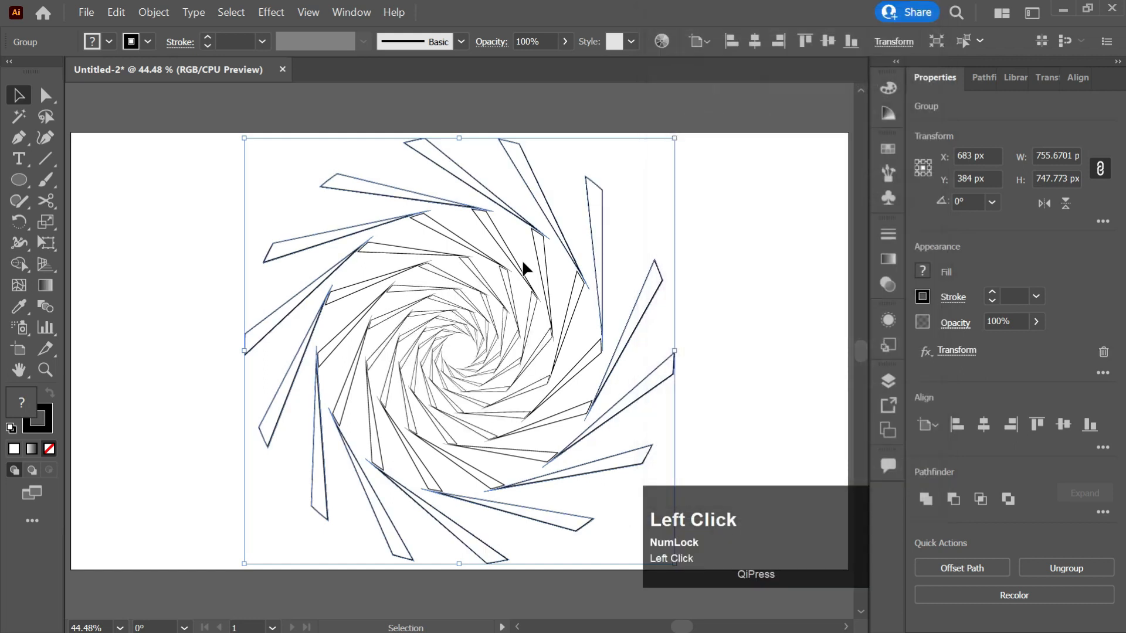
# - Expand the appearance of the transformed blade group into editable paths
pyautogui.press('v')
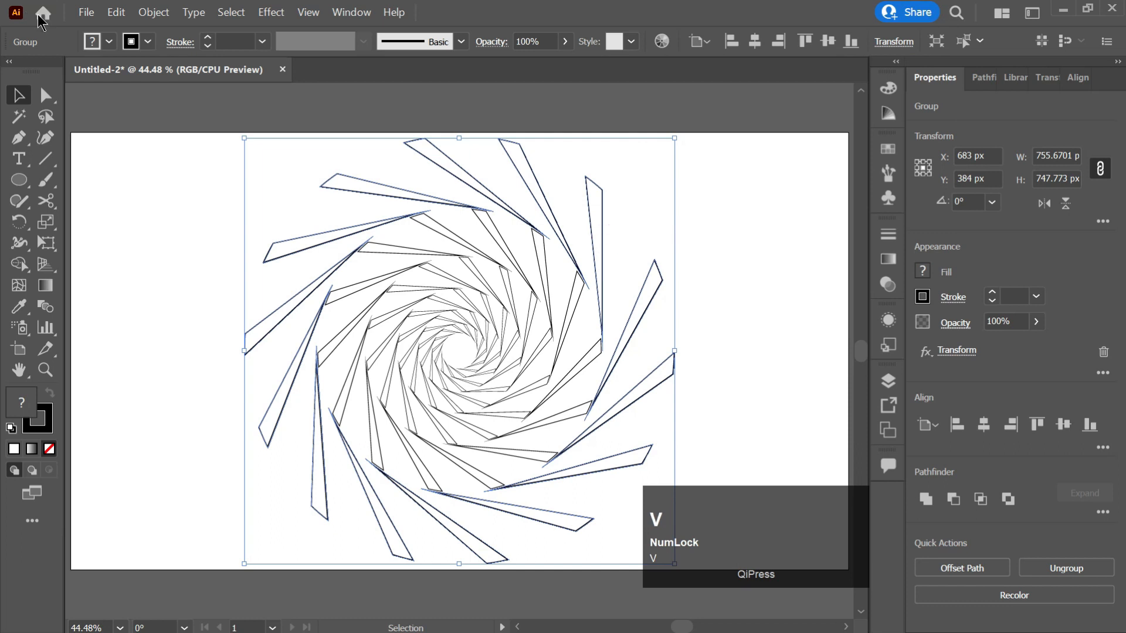
pyautogui.click(154, 12)
pyautogui.click(241, 227)
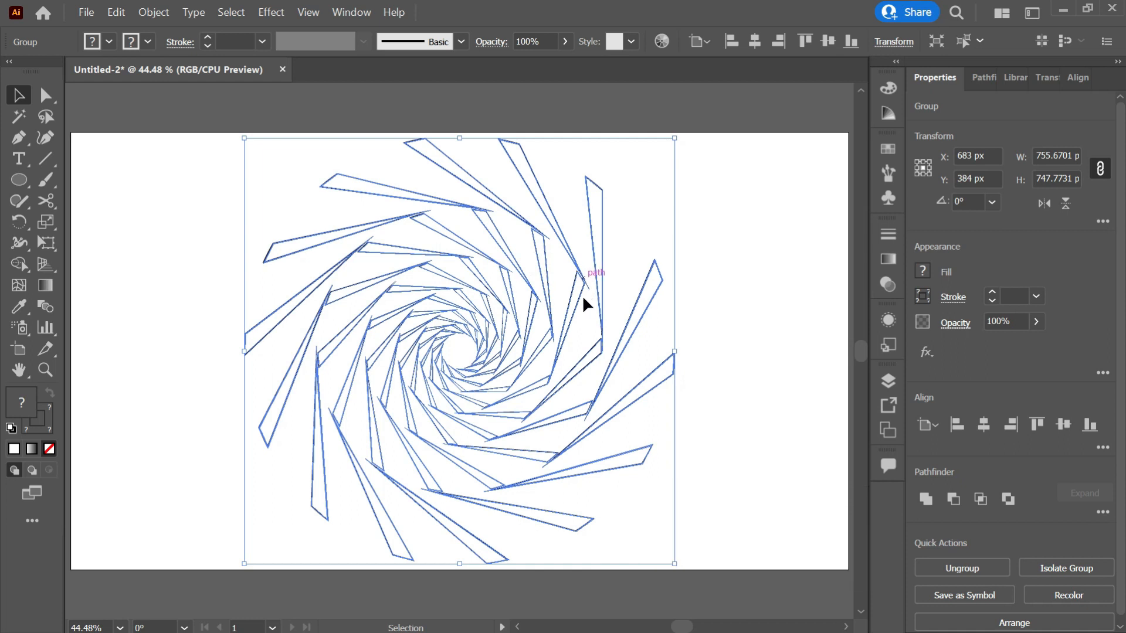
# - Give all the expanded blades a solid black fill with no stroke
pyautogui.click(12, 431)
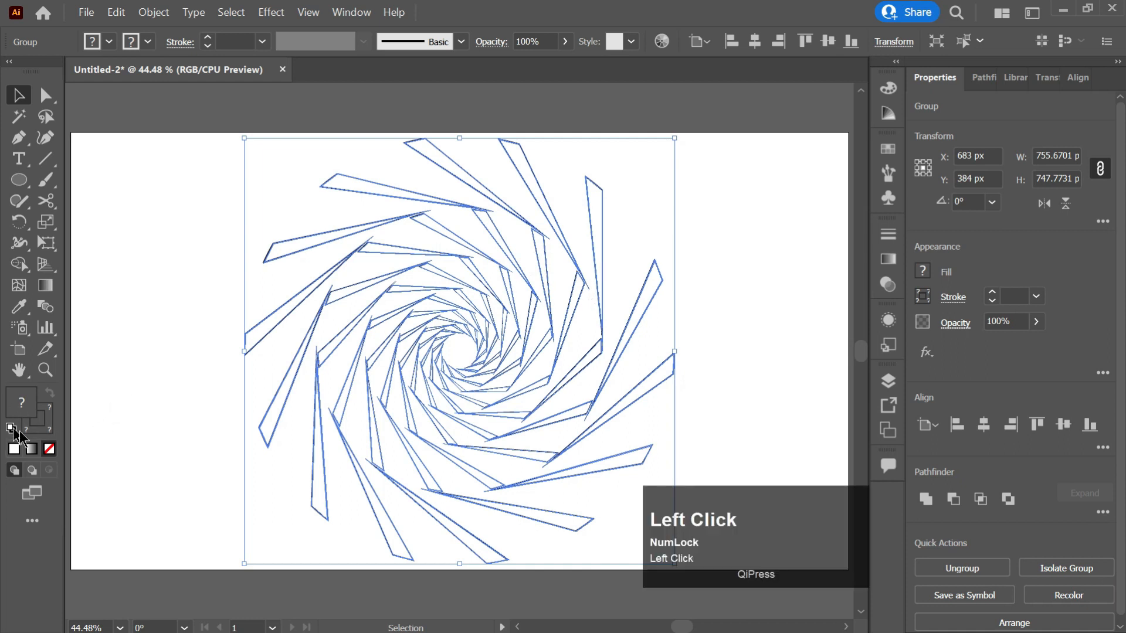
pyautogui.click(296, 334)
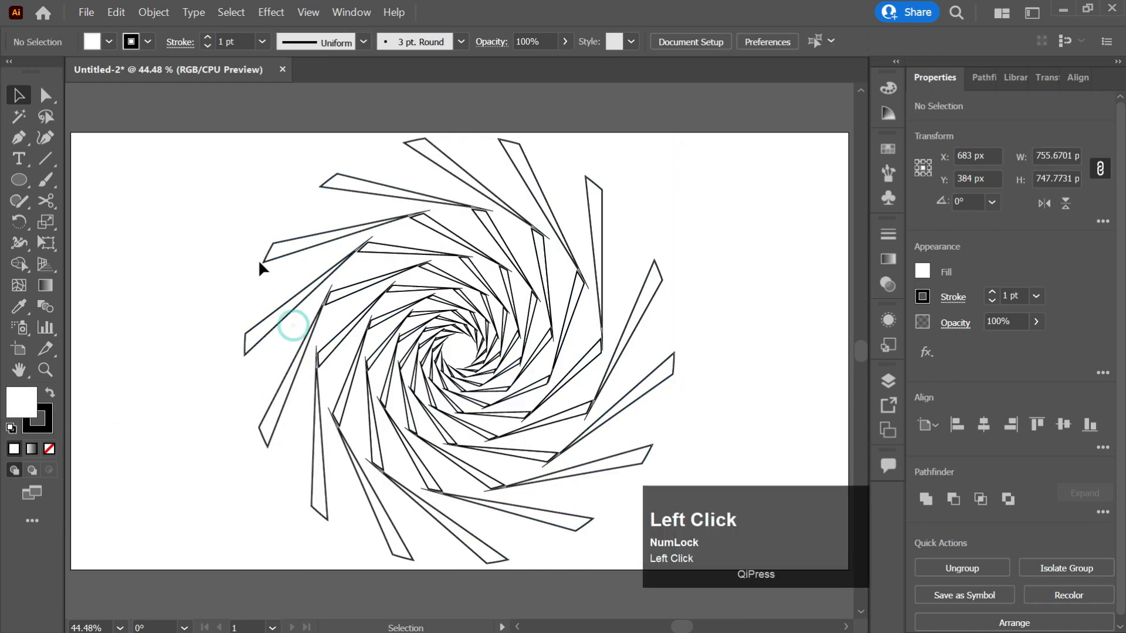
pyautogui.click(262, 322)
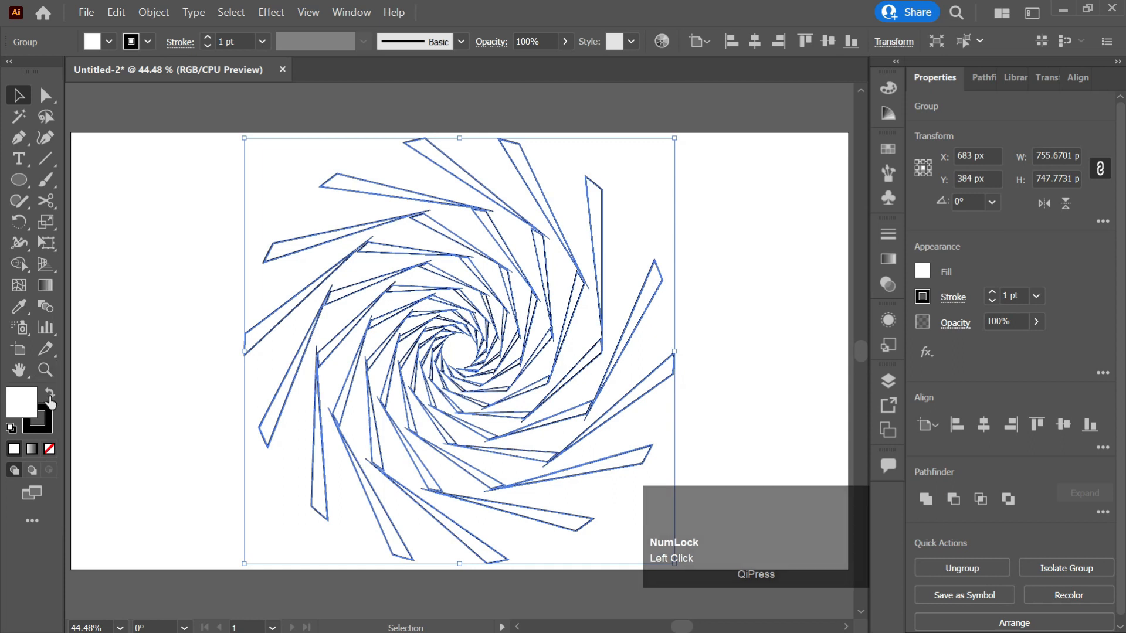
pyautogui.click(50, 393)
pyautogui.click(49, 449)
pyautogui.click(16, 411)
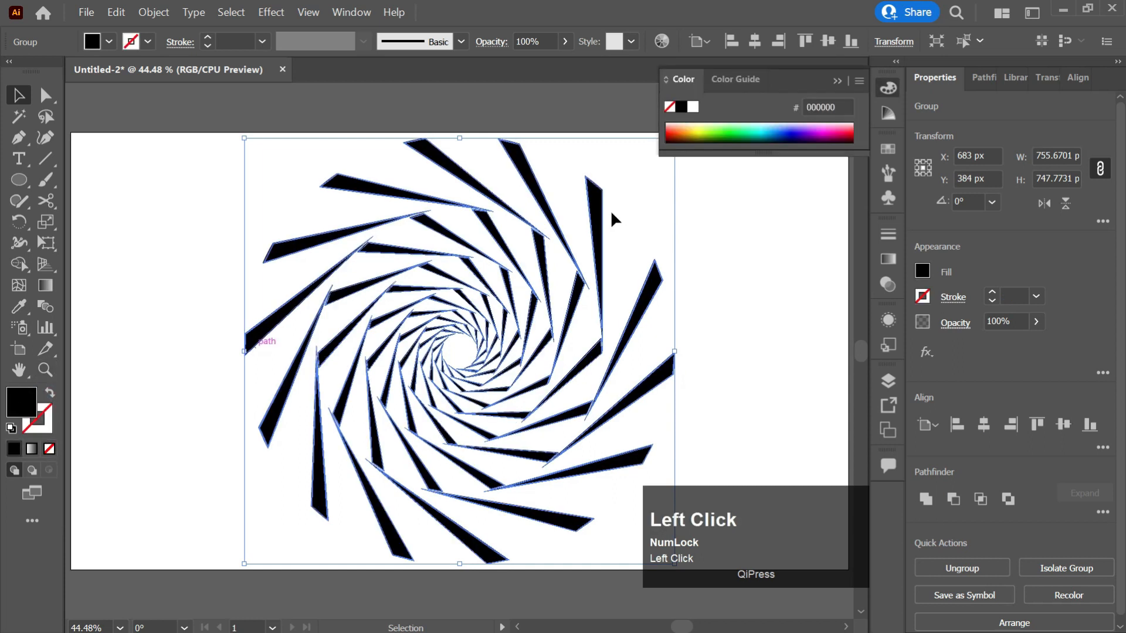
pyautogui.click(838, 77)
pyautogui.click(610, 238)
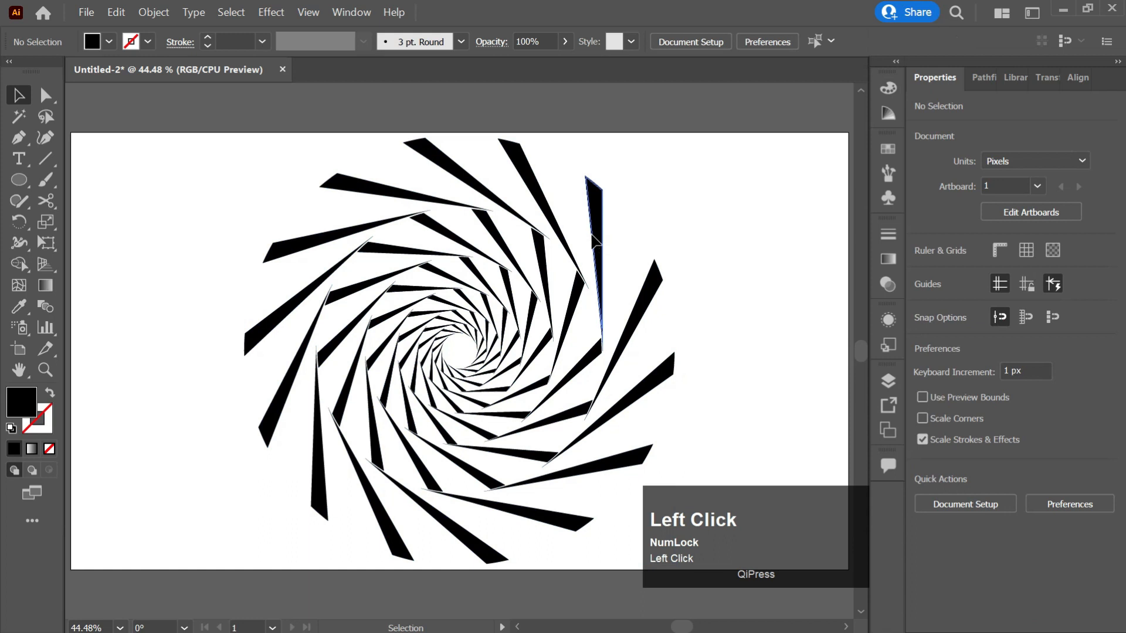
# - Ungroup the spiral artwork into its separate rings of blades and deselect them
pyautogui.rightClick(594, 240)
pyautogui.click(639, 368)
pyautogui.click(665, 307)
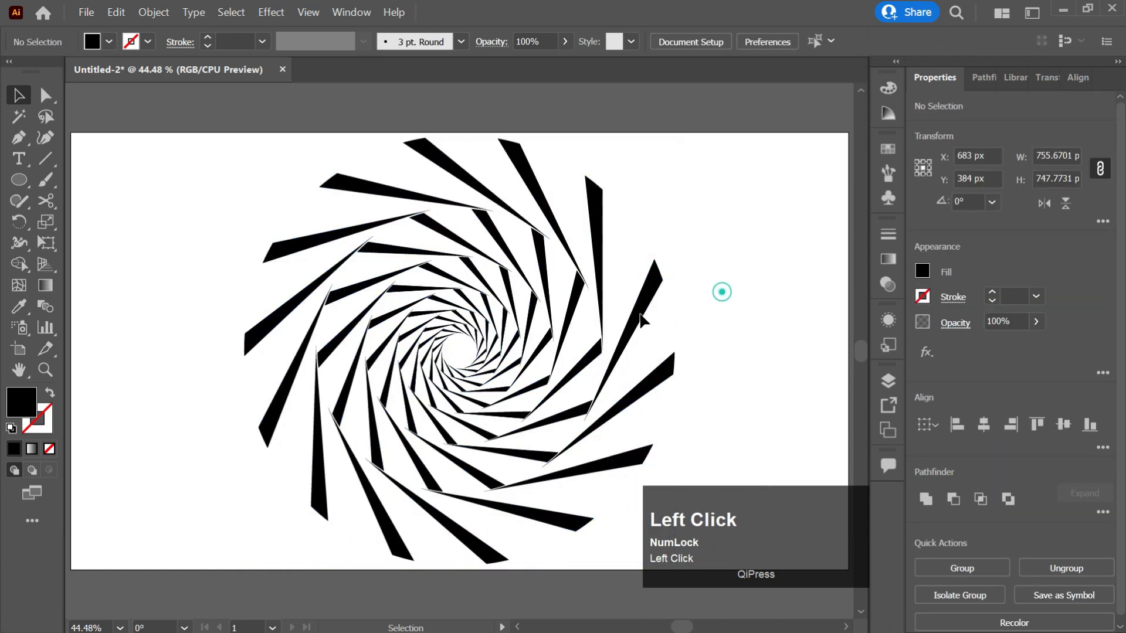
# - Reflect the second ring of blades from the outside across the vertical axis, without making a copy
pyautogui.click(574, 376)
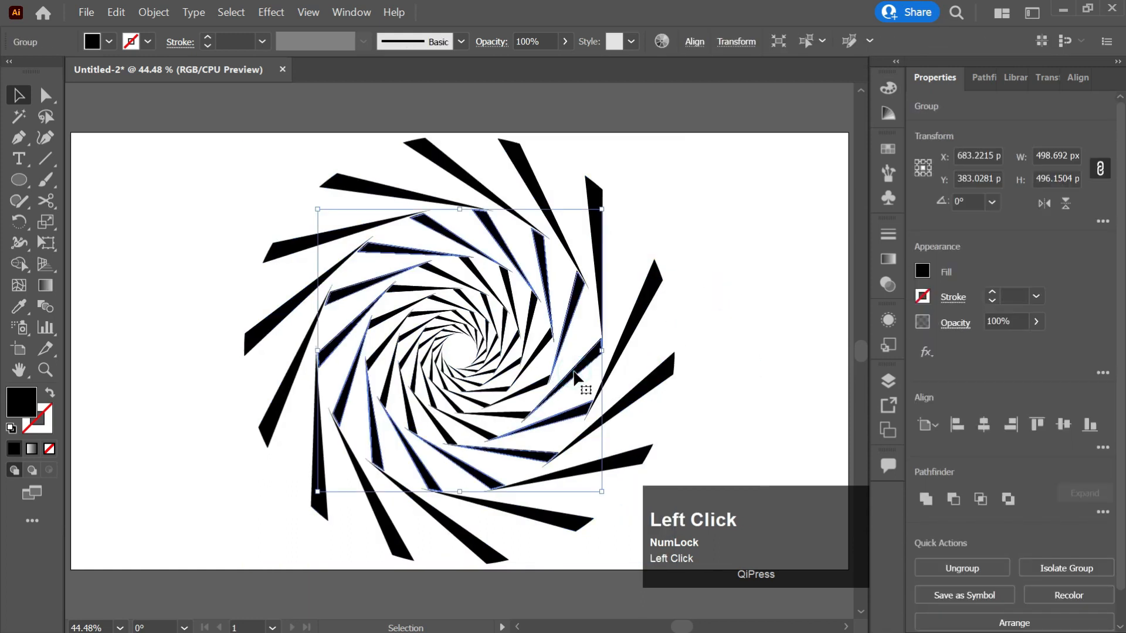
pyautogui.rightClick(574, 375)
pyautogui.moveTo(647, 271)
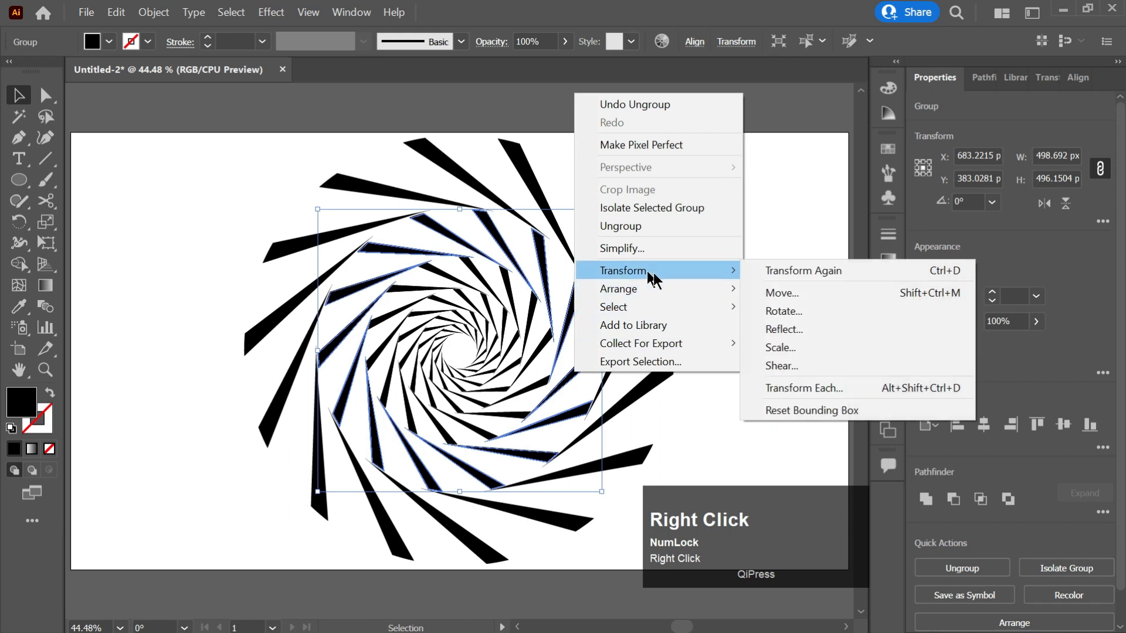
pyautogui.click(780, 329)
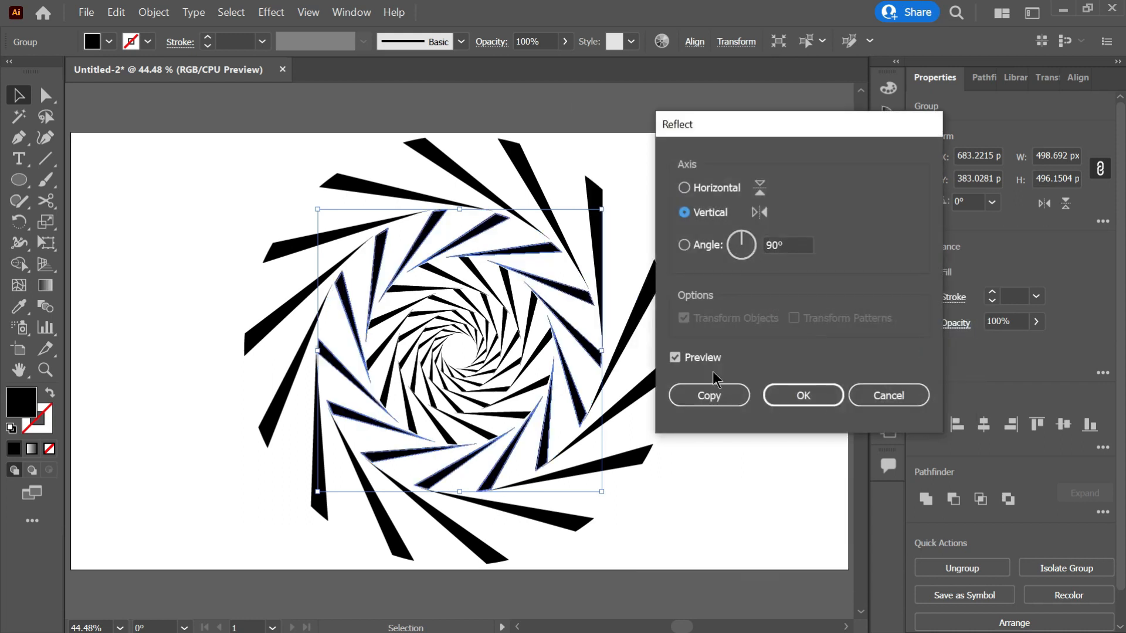
pyautogui.click(786, 399)
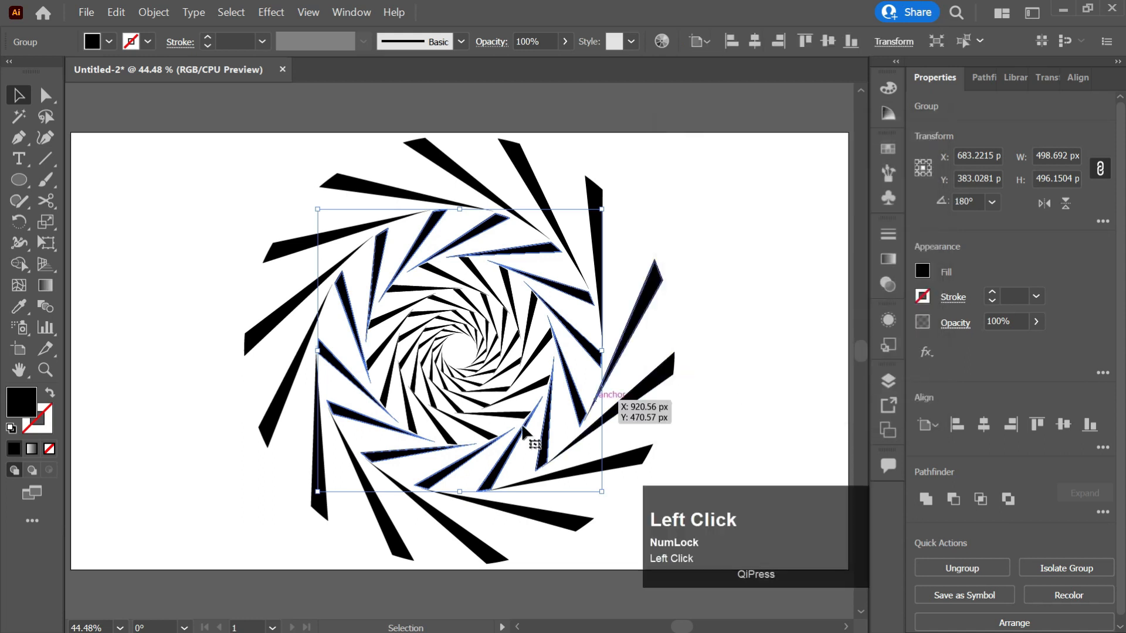
# - Reflect the fourth ring of blades from the outside across the vertical axis, without making a copy
pyautogui.scroll(3, 525, 411)
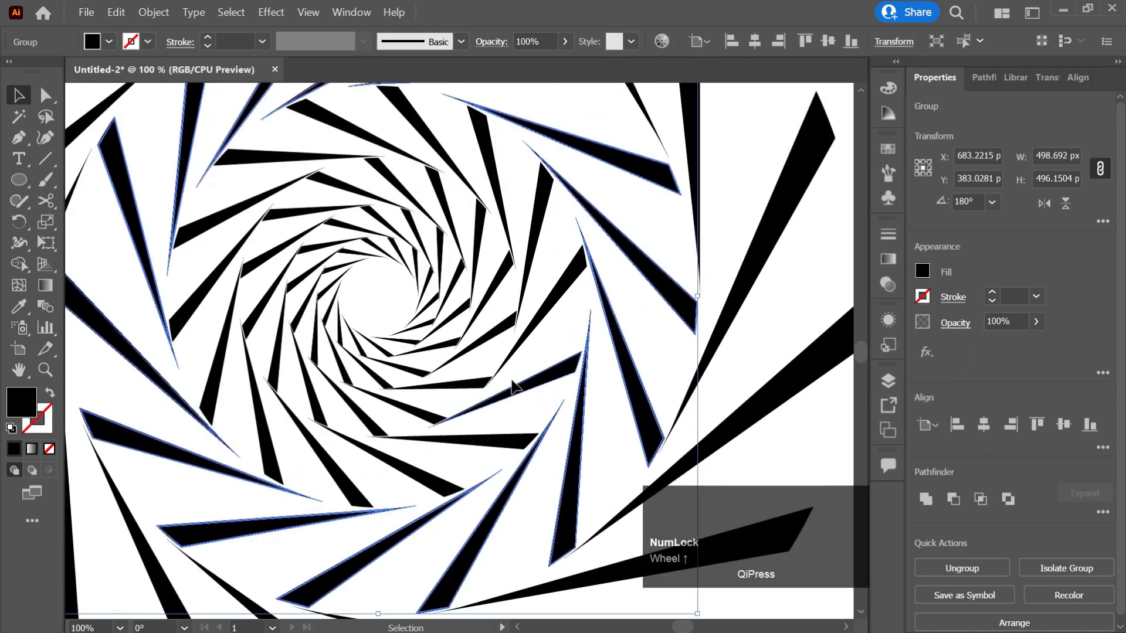
pyautogui.click(483, 342)
pyautogui.rightClick(484, 340)
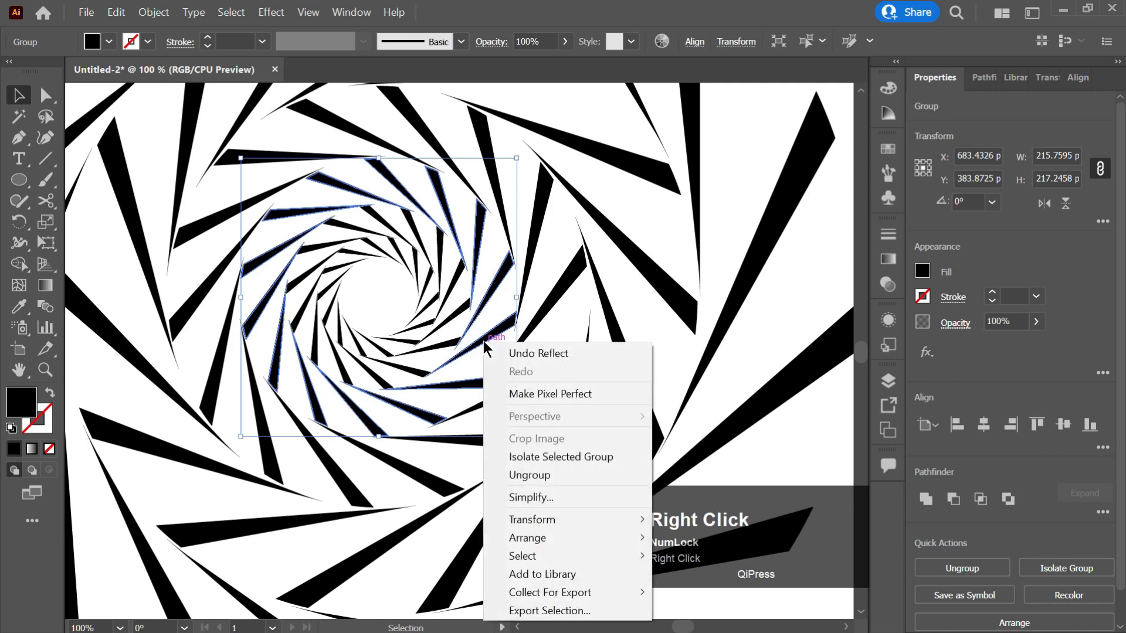
pyautogui.moveTo(550, 515)
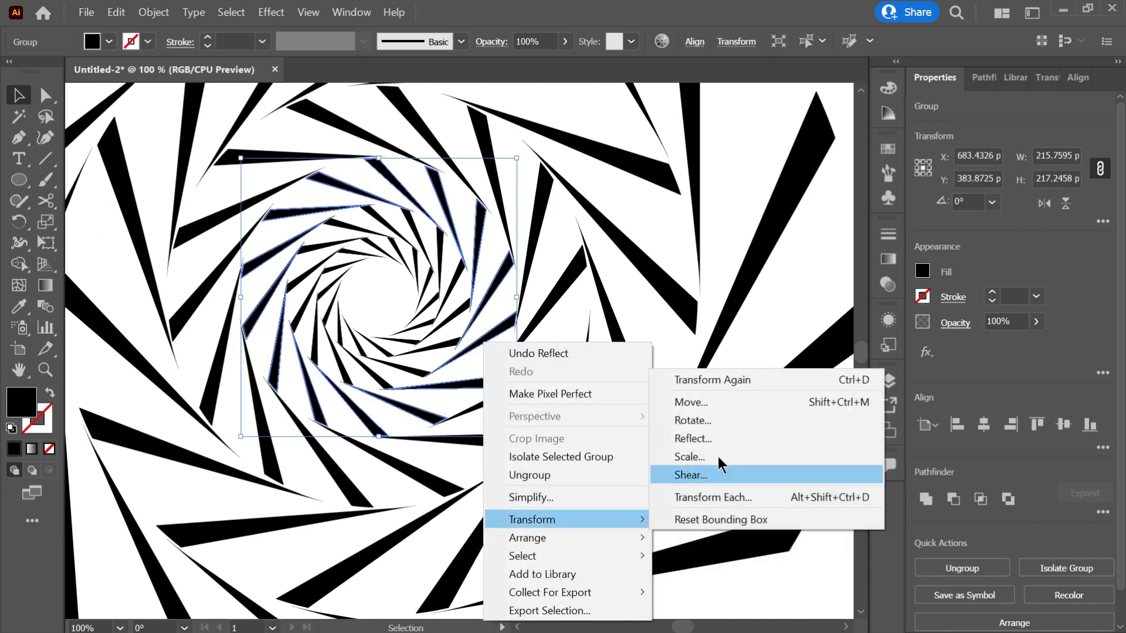
pyautogui.click(710, 438)
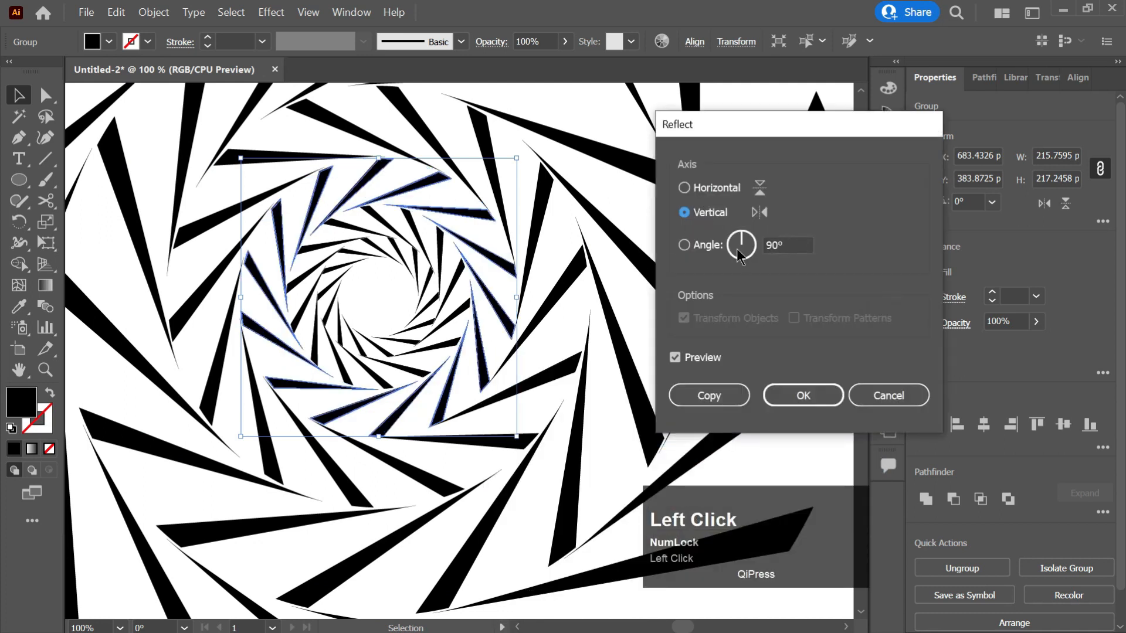
pyautogui.click(803, 396)
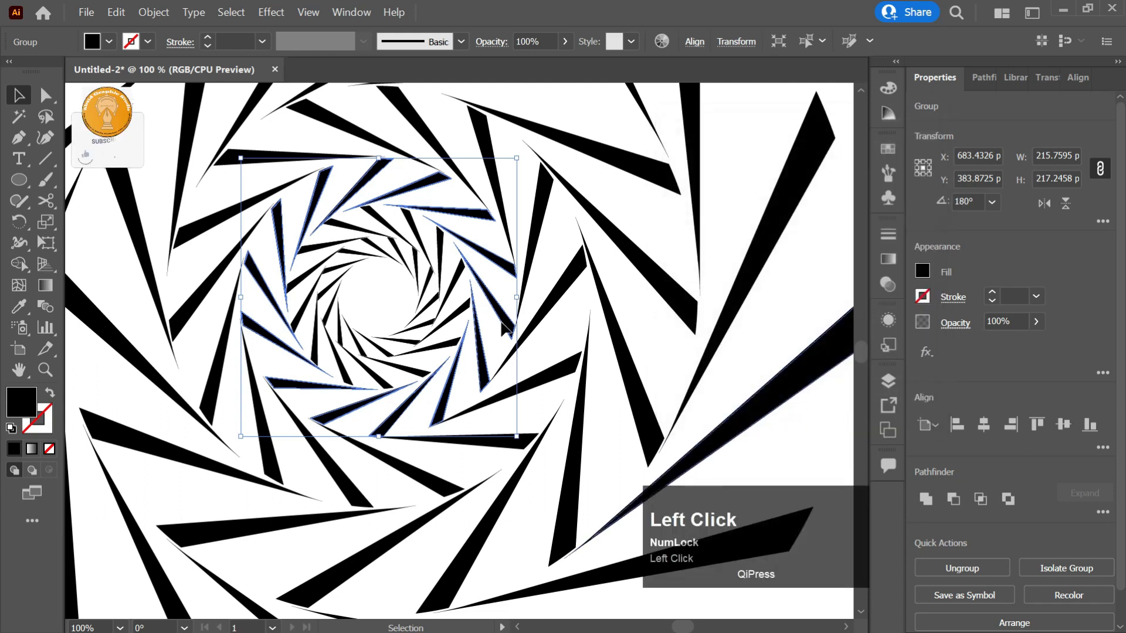
# - Reflect the innermost ring of blades across the vertical axis without making a copy, and clear the selection
pyautogui.rightClick(427, 308)
pyautogui.moveTo(502, 487)
pyautogui.click(695, 403)
pyautogui.click(803, 396)
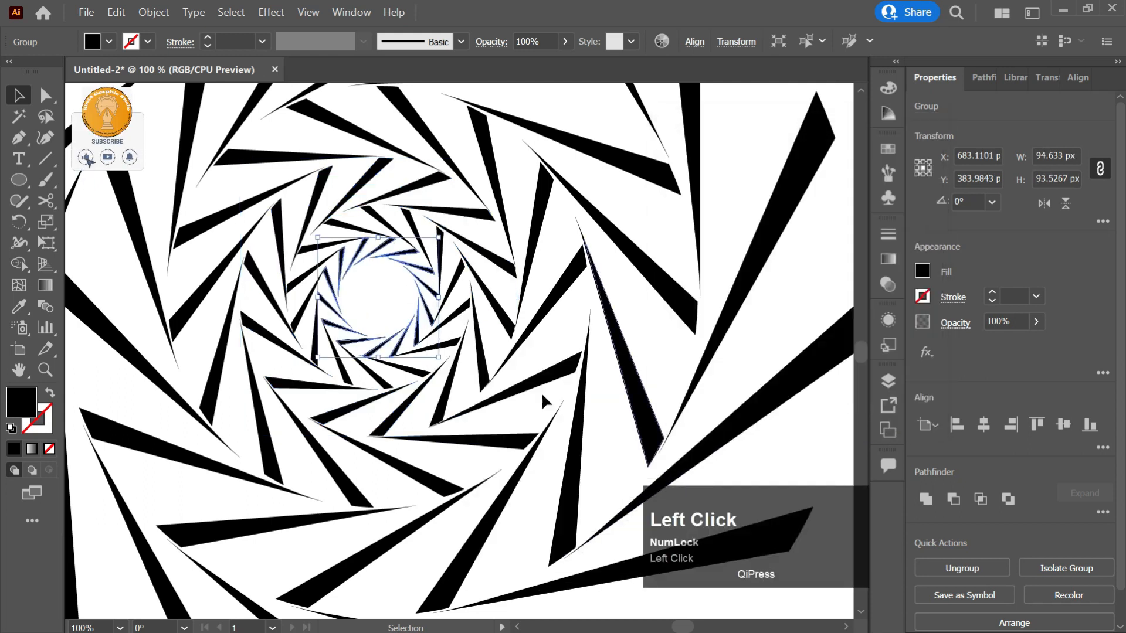
pyautogui.scroll(-2, 538, 390)
pyautogui.scroll(-1, 546, 390)
pyautogui.click(693, 233)
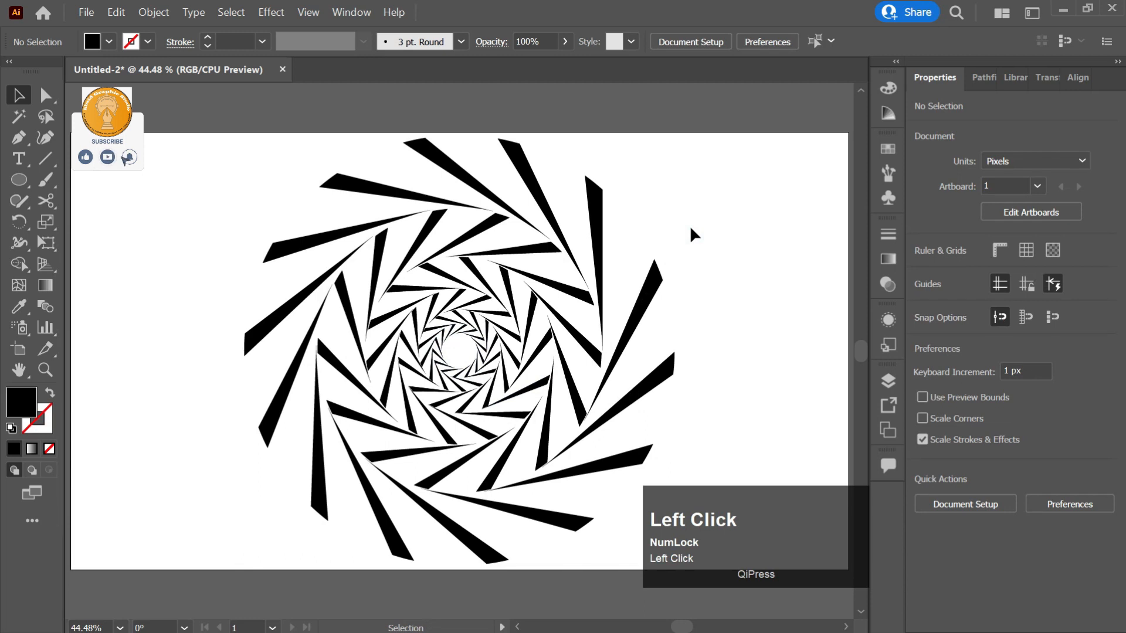